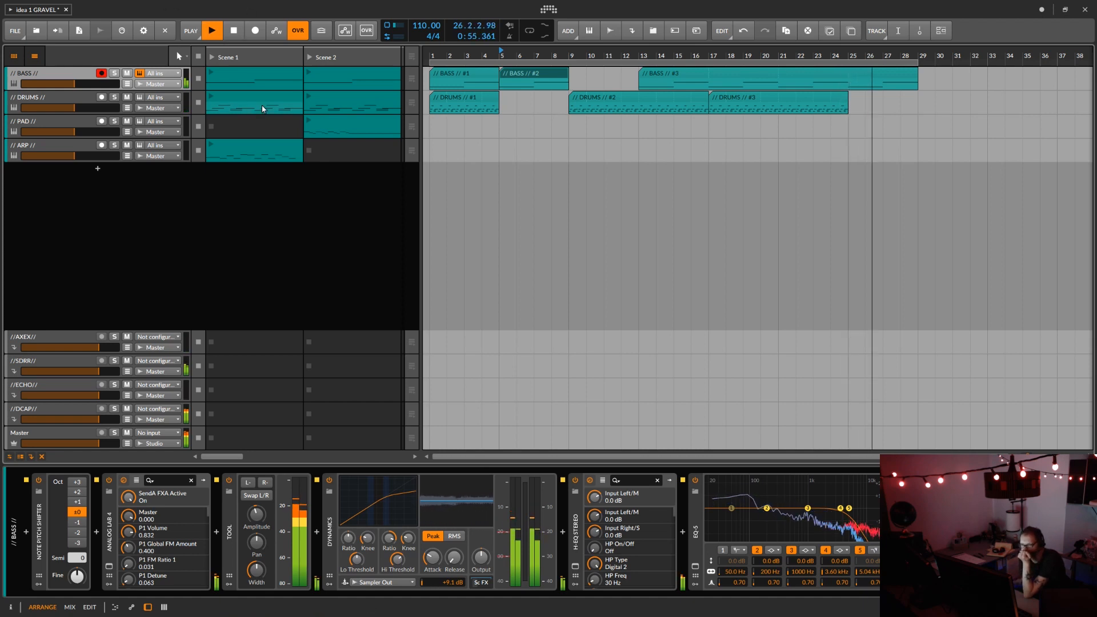
# Step: Place the Scene 1 ARP clip in the arrangement on the ARP track, starting at bar 25
pyautogui.click(301, 147)
pyautogui.moveTo(303, 146); pyautogui.dragTo(849, 155)
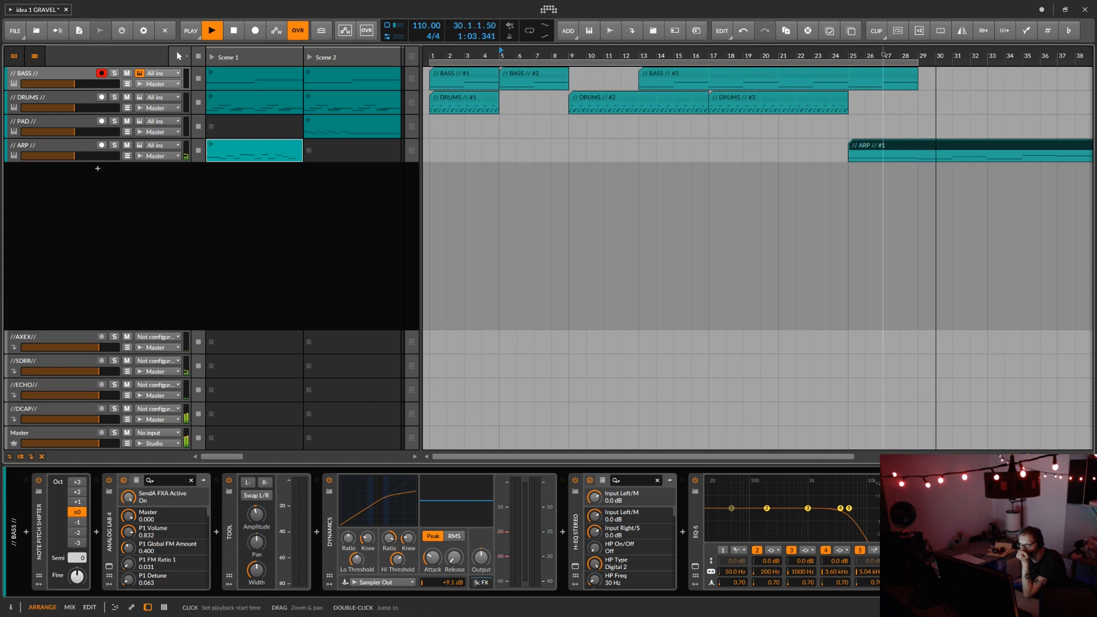
pyautogui.moveTo(884, 55)
pyautogui.mouseDown()
pyautogui.moveTo(514, 55)
pyautogui.moveTo(528, 55)
pyautogui.mouseUp()
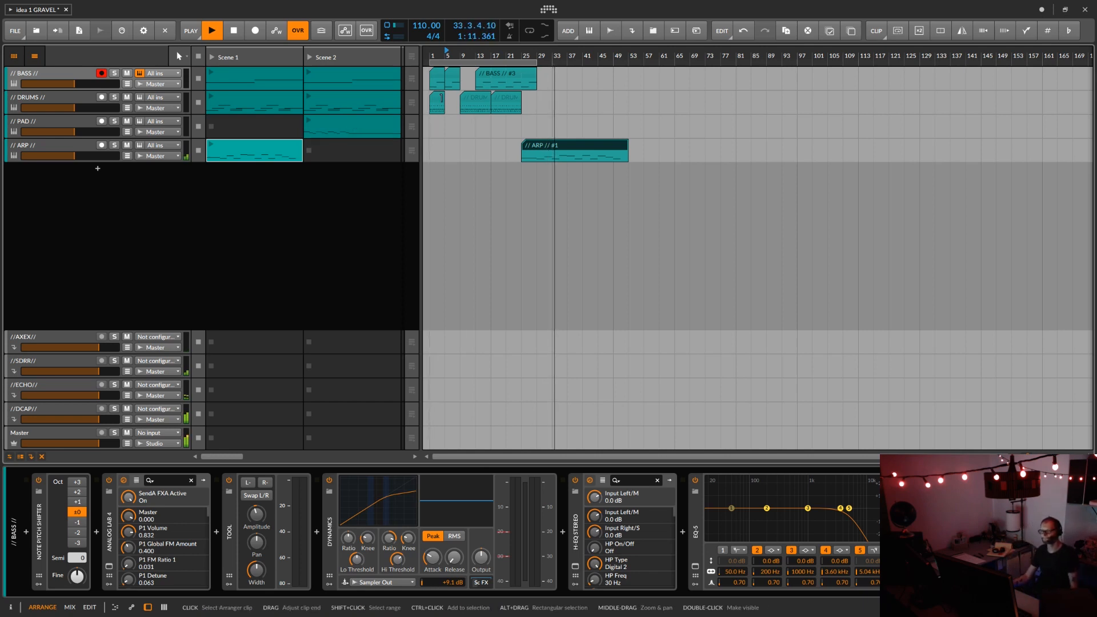
# Step: Copy a DRUMS clip to bar 33 and a BASS clip to bar 49, with both running until bar 65
pyautogui.moveTo(439, 100); pyautogui.dragTo(615, 118)
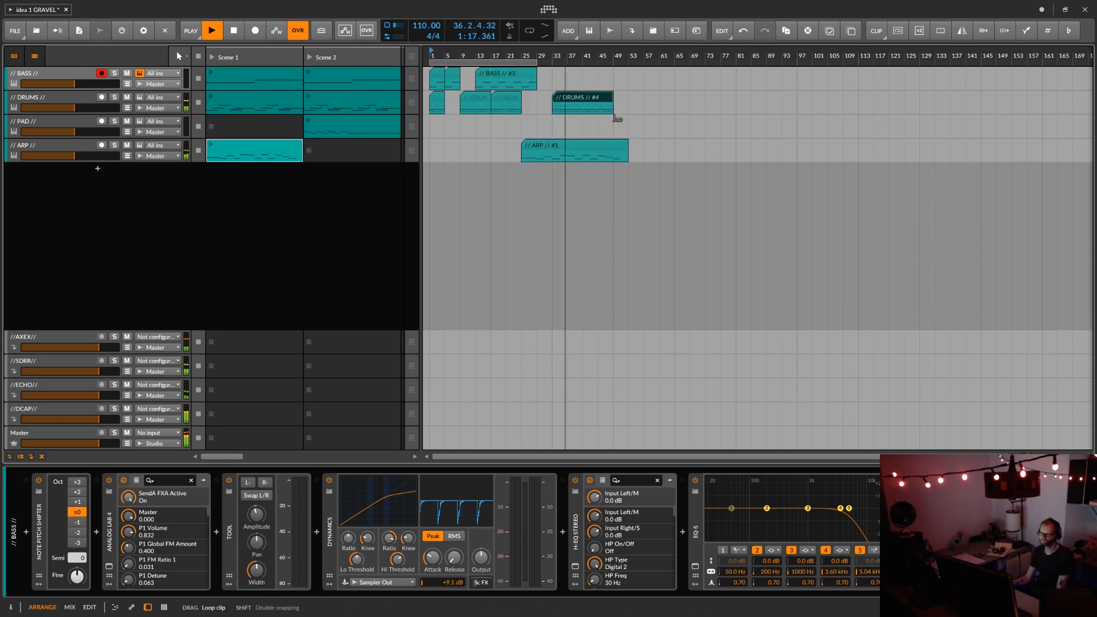
pyautogui.click(554, 83)
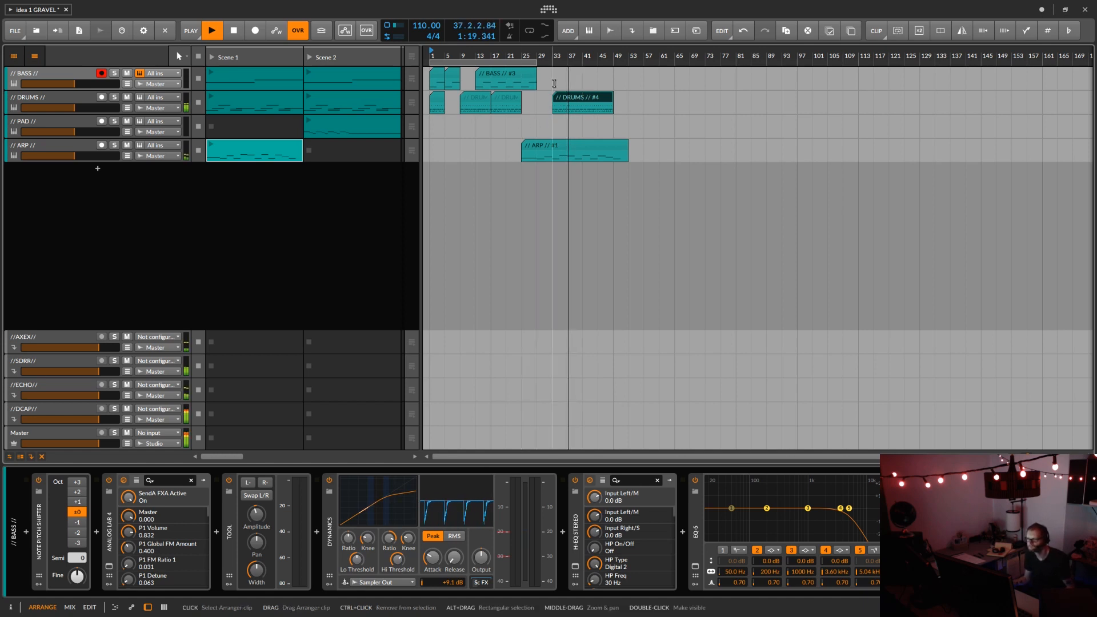
pyautogui.moveTo(451, 73); pyautogui.dragTo(670, 91)
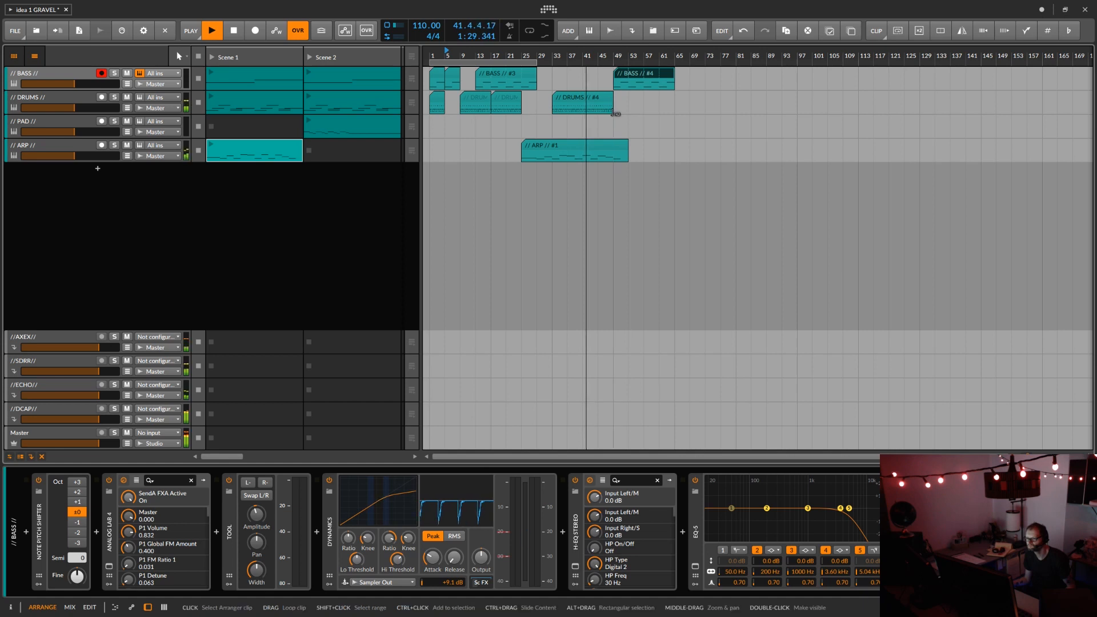
pyautogui.moveTo(616, 113); pyautogui.dragTo(676, 116)
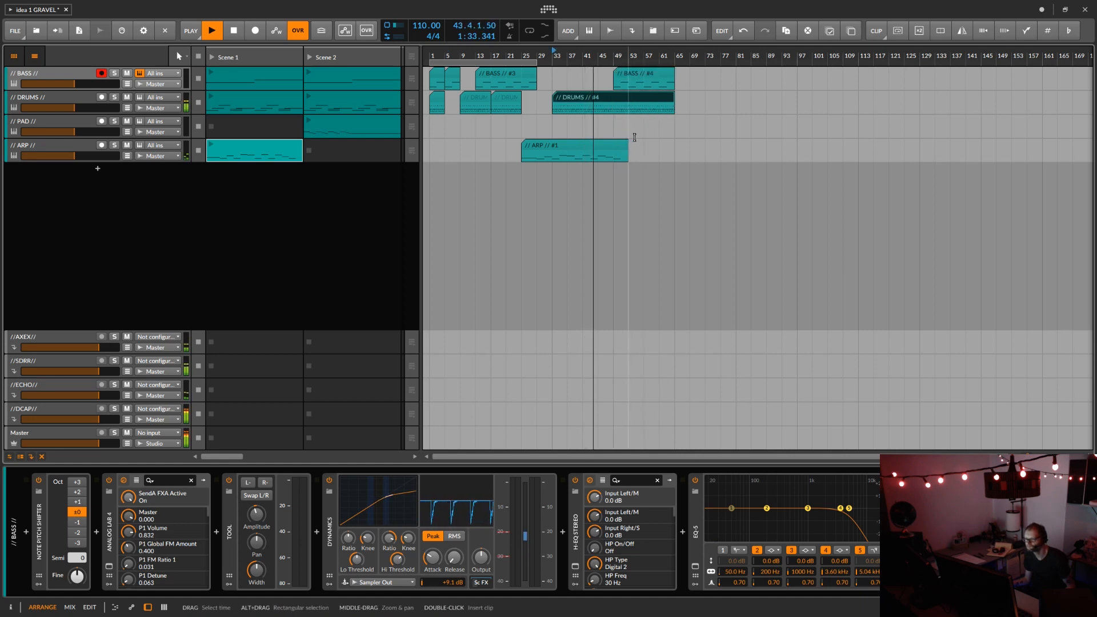
# Step: Move the arranged ARP clip to start at bar 21 and extend its loop to bar 33 in the note editor
pyautogui.click(606, 140)
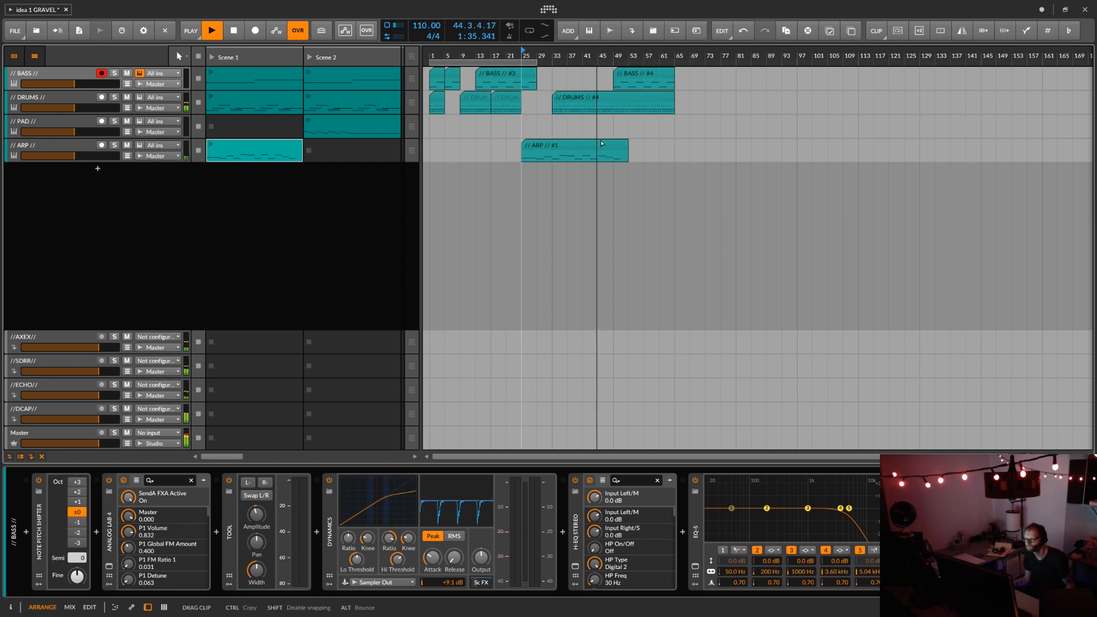
pyautogui.moveTo(602, 143); pyautogui.dragTo(599, 140)
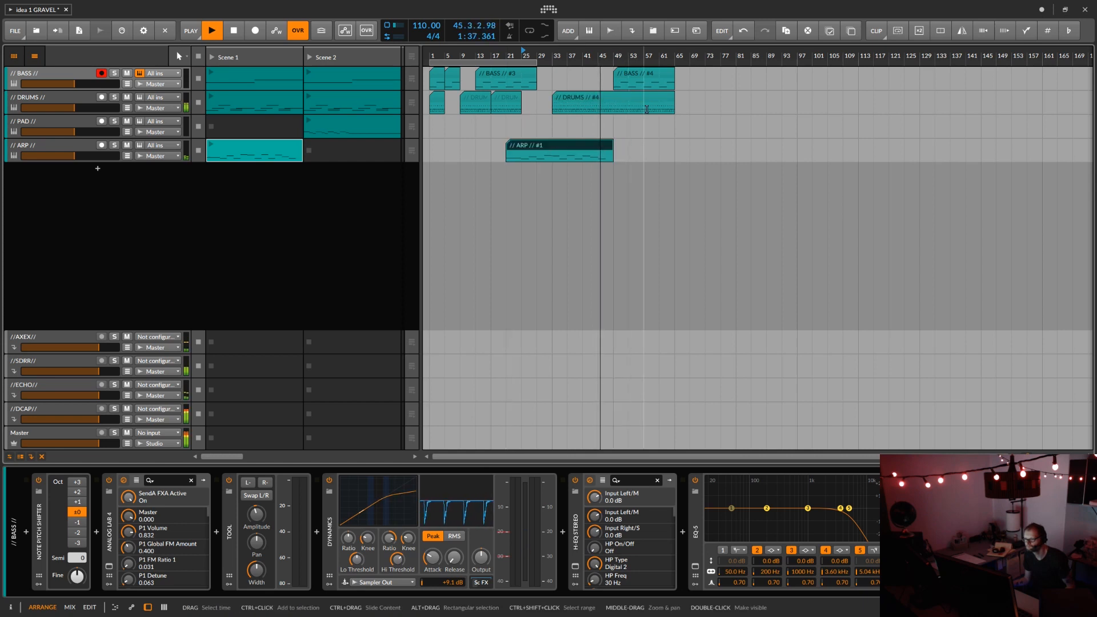
pyautogui.doubleClick(589, 147)
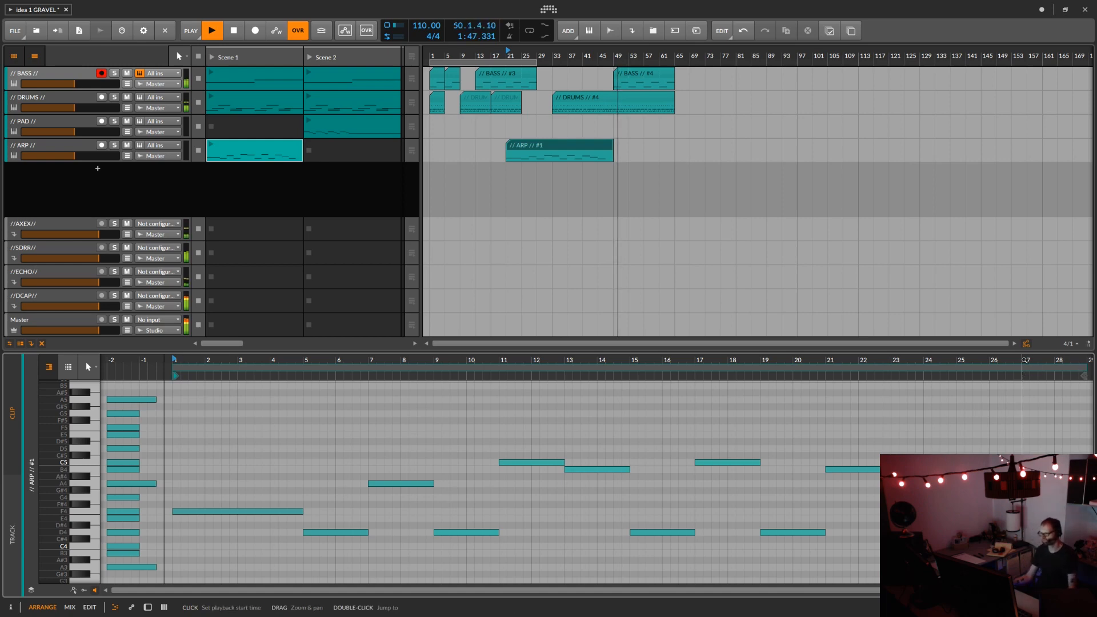
pyautogui.moveTo(1021, 361); pyautogui.dragTo(968, 280)
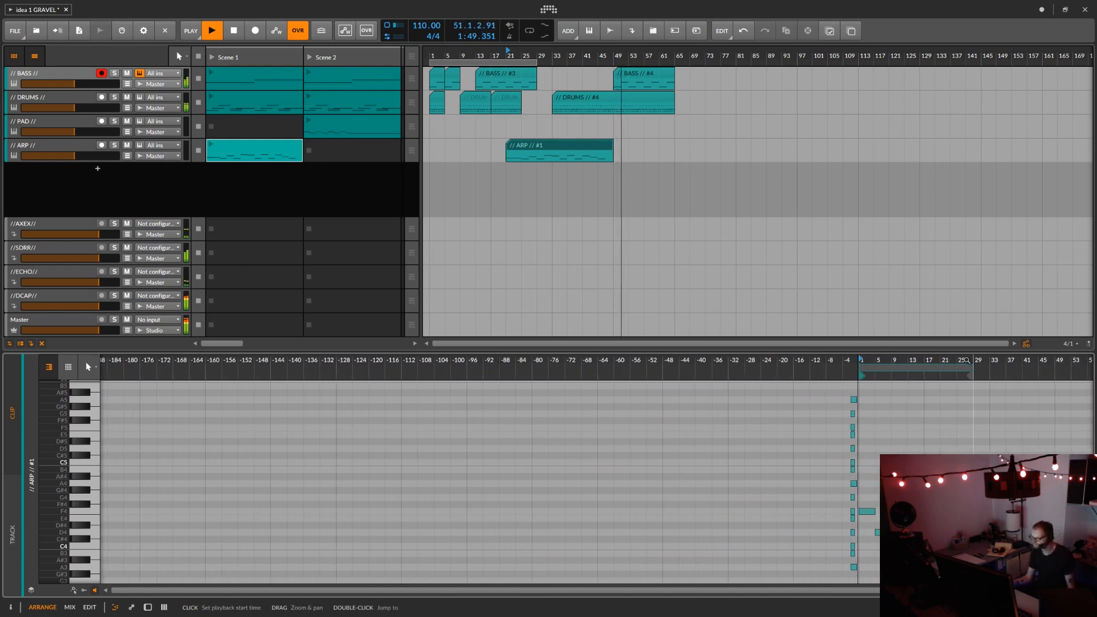
pyautogui.moveTo(969, 367); pyautogui.dragTo(918, 445)
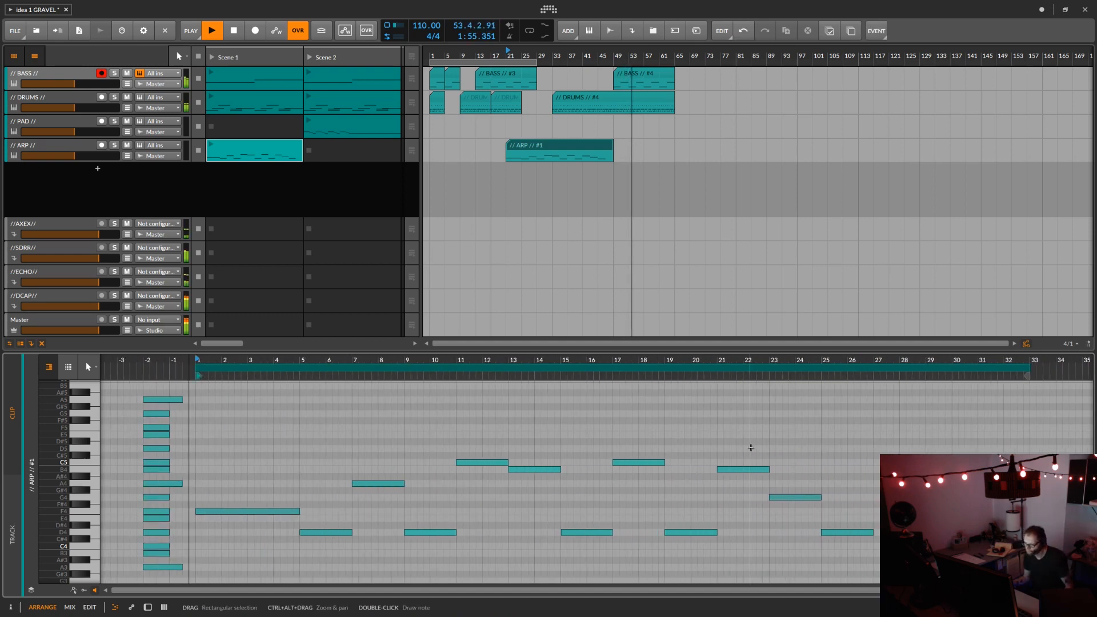
# Step: Copy the ARP clip's three notes spanning bars 21 to 27 so that the copies start at bar 27
pyautogui.moveTo(743, 448); pyautogui.dragTo(877, 537)
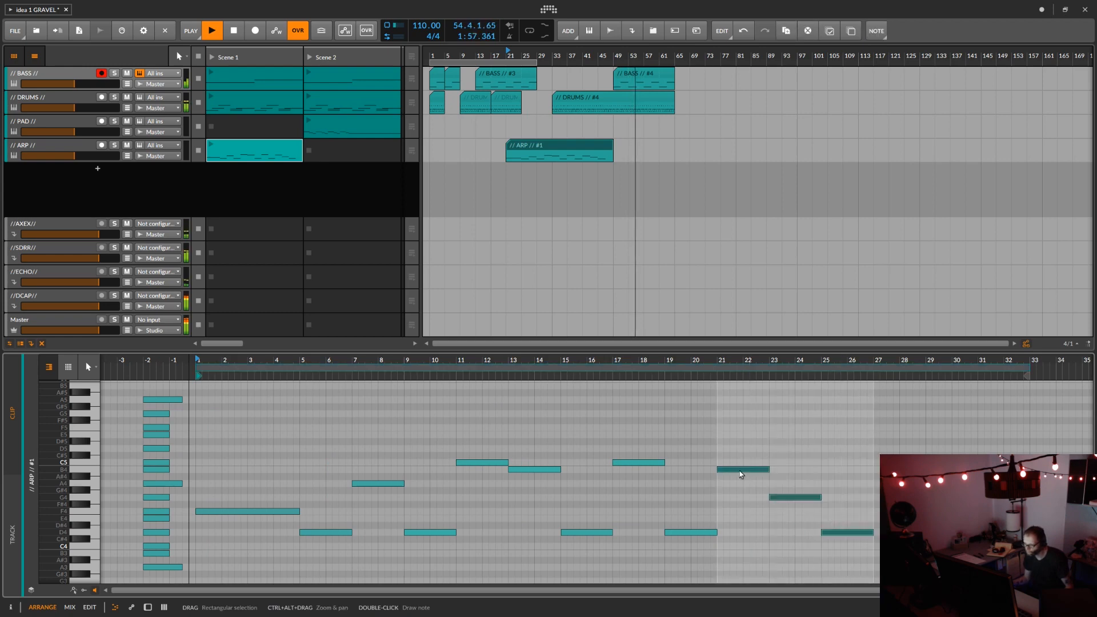
pyautogui.moveTo(740, 474); pyautogui.dragTo(890, 474)
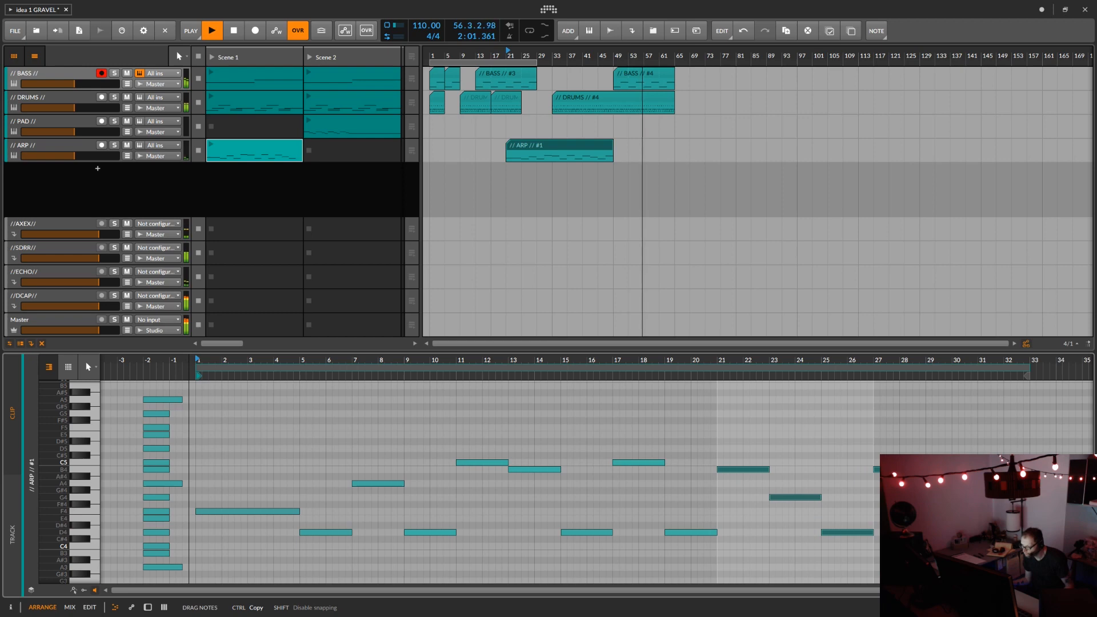
pyautogui.moveTo(890, 474); pyautogui.dragTo(892, 475)
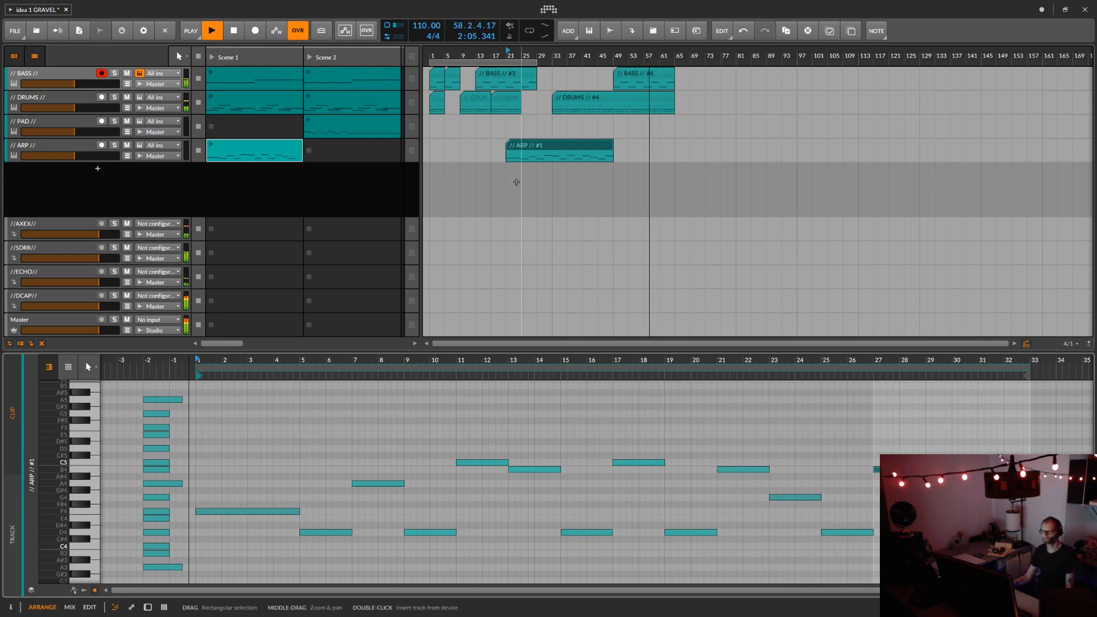
# Step: Place the Scene 1 ARP clip on the PAD track at bar 57, and copy a BASS and a DRUMS clip to bar 73
pyautogui.moveTo(250, 145); pyautogui.dragTo(653, 156)
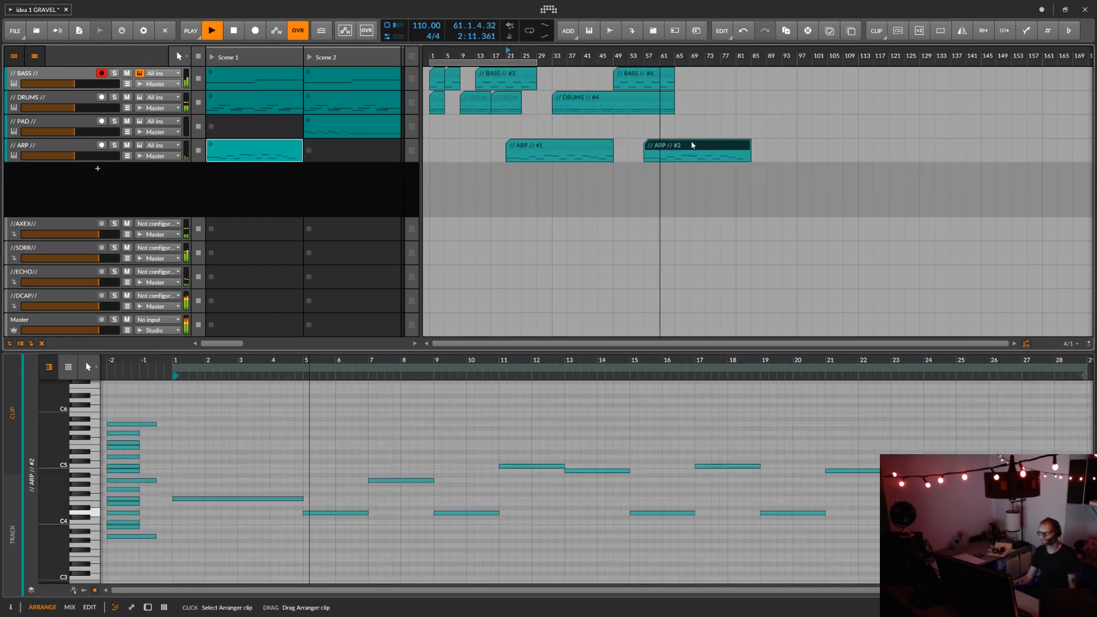
pyautogui.moveTo(693, 147); pyautogui.dragTo(690, 127)
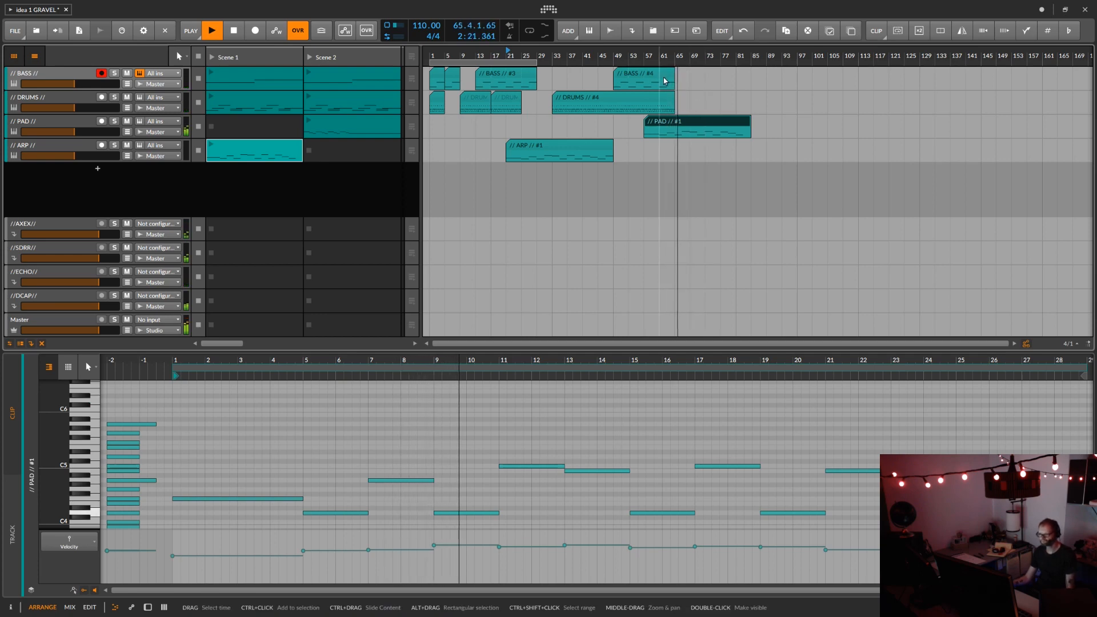
pyautogui.moveTo(648, 80); pyautogui.dragTo(744, 80)
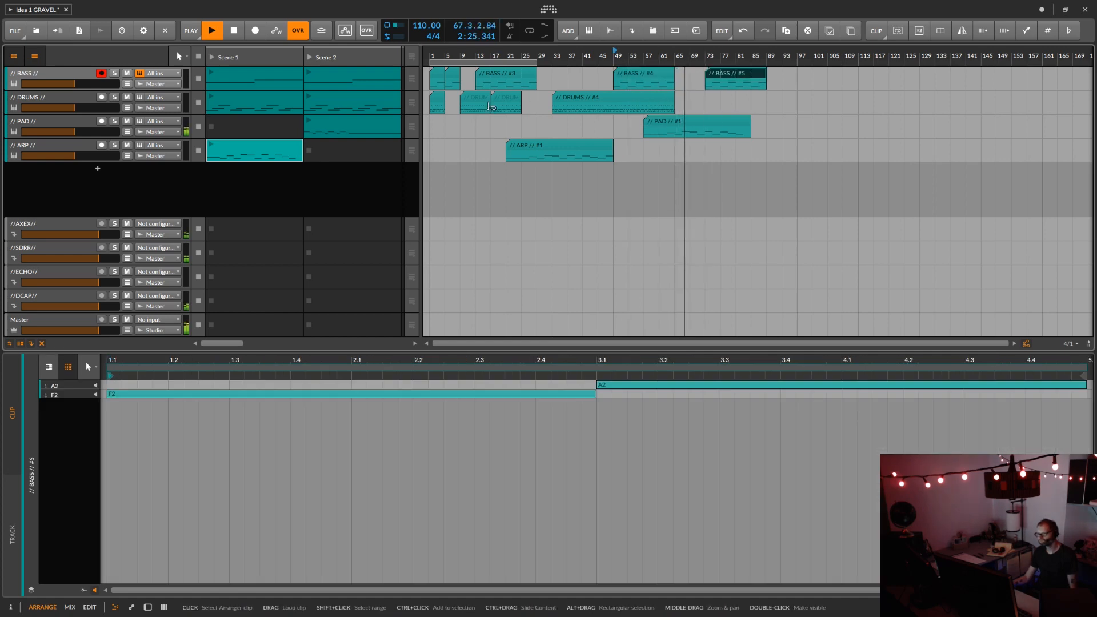
pyautogui.moveTo(505, 102); pyautogui.dragTo(719, 97)
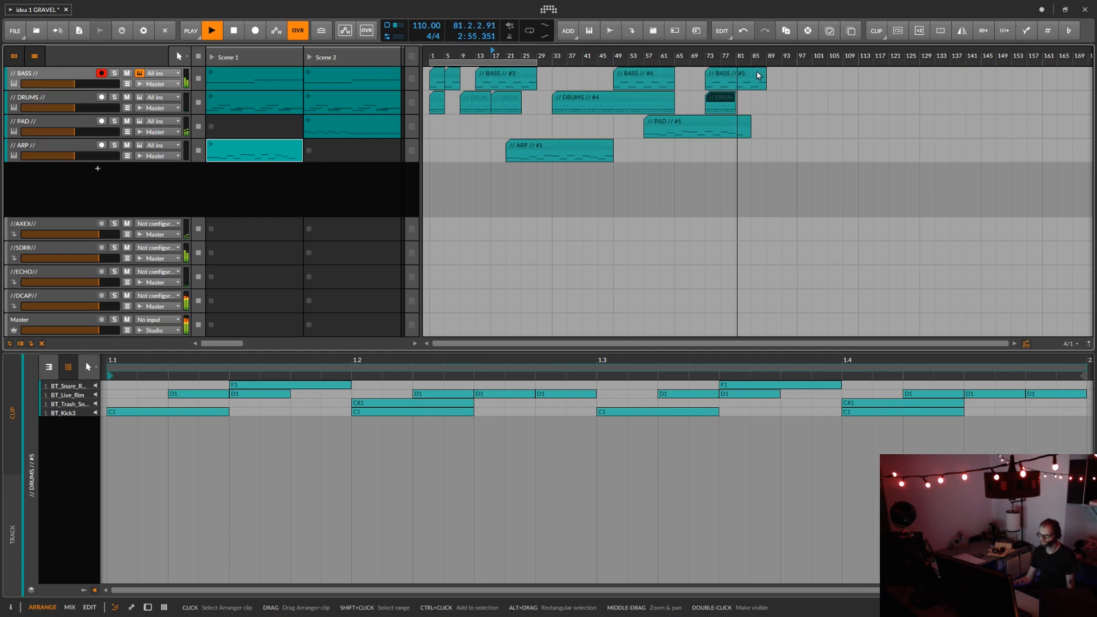
# Step: Copy the notes in bars 21 to 27 of the arranged PAD clip to bar 27 in the note editor
pyautogui.click(714, 122)
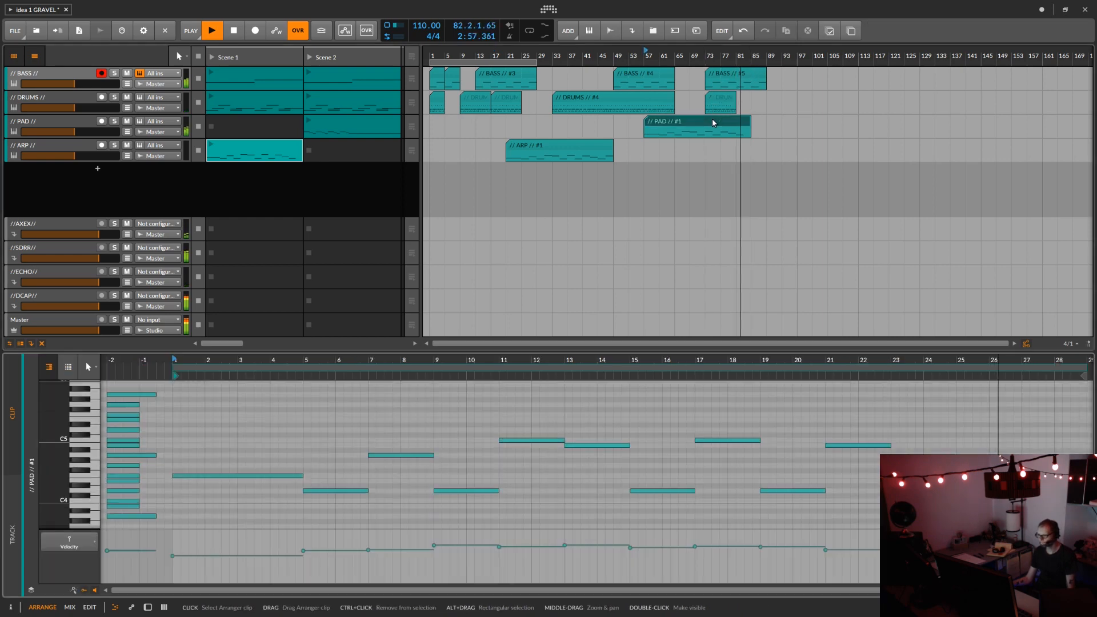
pyautogui.moveTo(1056, 359); pyautogui.dragTo(997, 366)
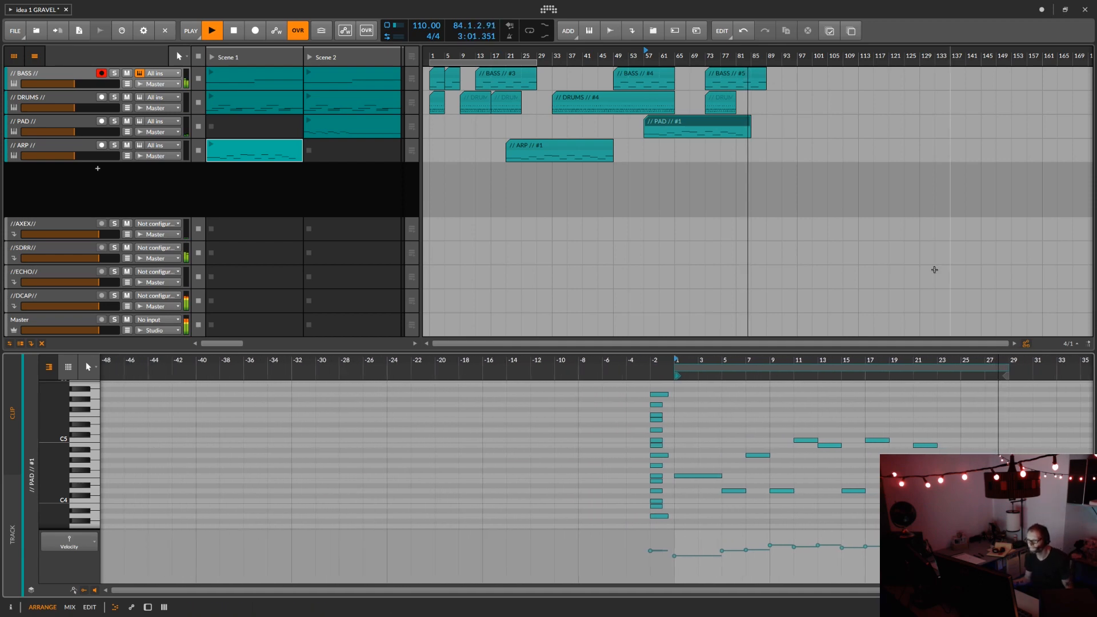
pyautogui.click(684, 125)
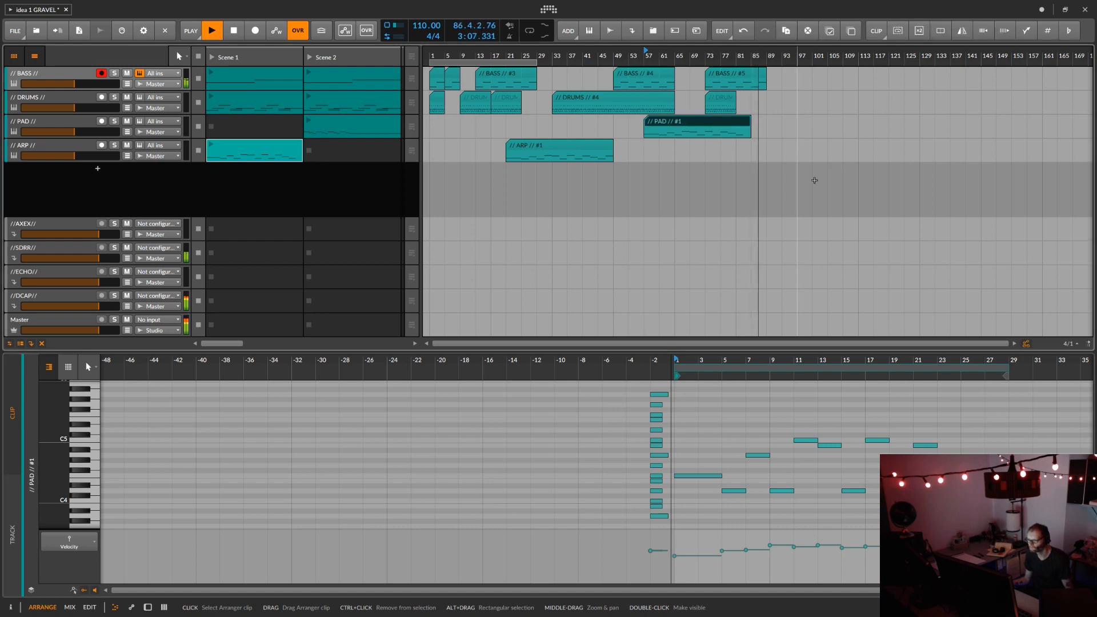
pyautogui.click(923, 446)
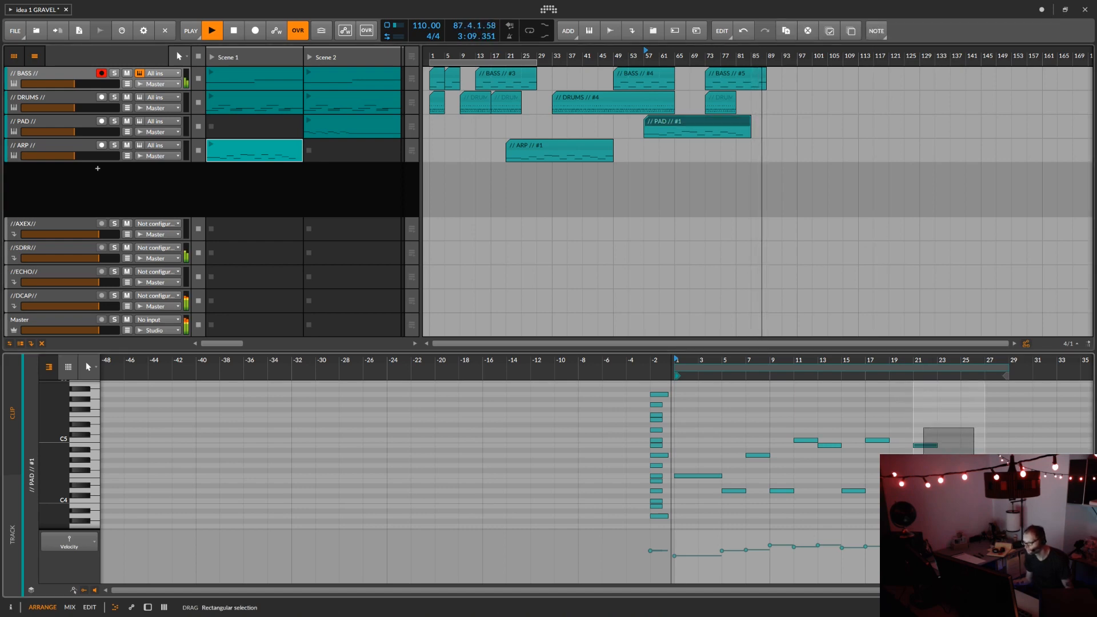
pyautogui.moveTo(922, 448); pyautogui.dragTo(985, 449)
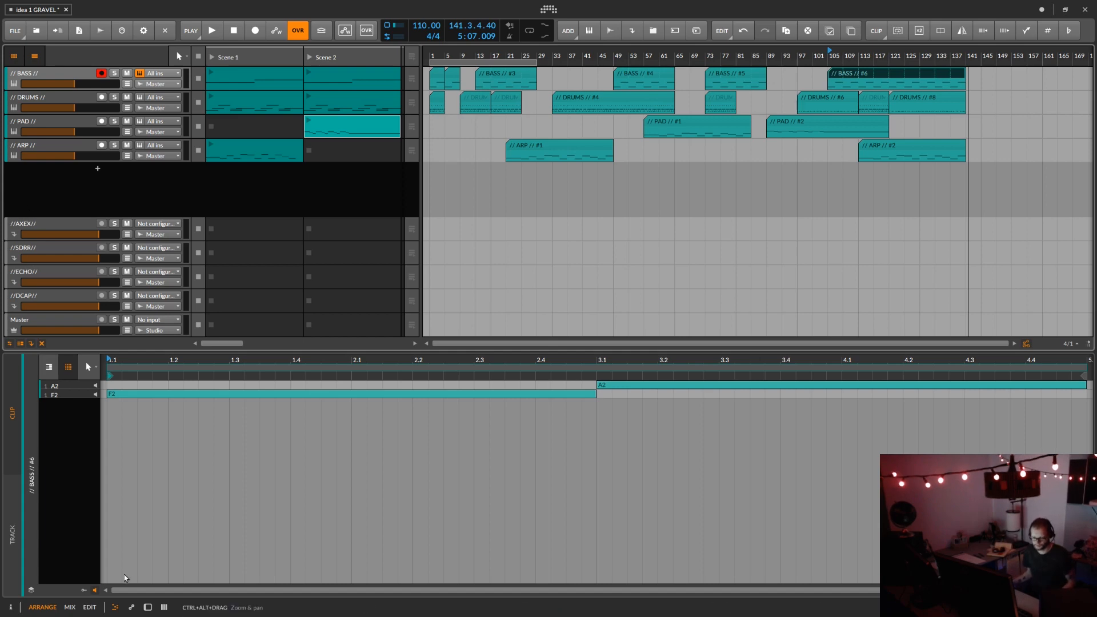
# Step: Switch to the mixer view and select the Note Pitch Shifter in the BASS track's device chain
pyautogui.click(69, 607)
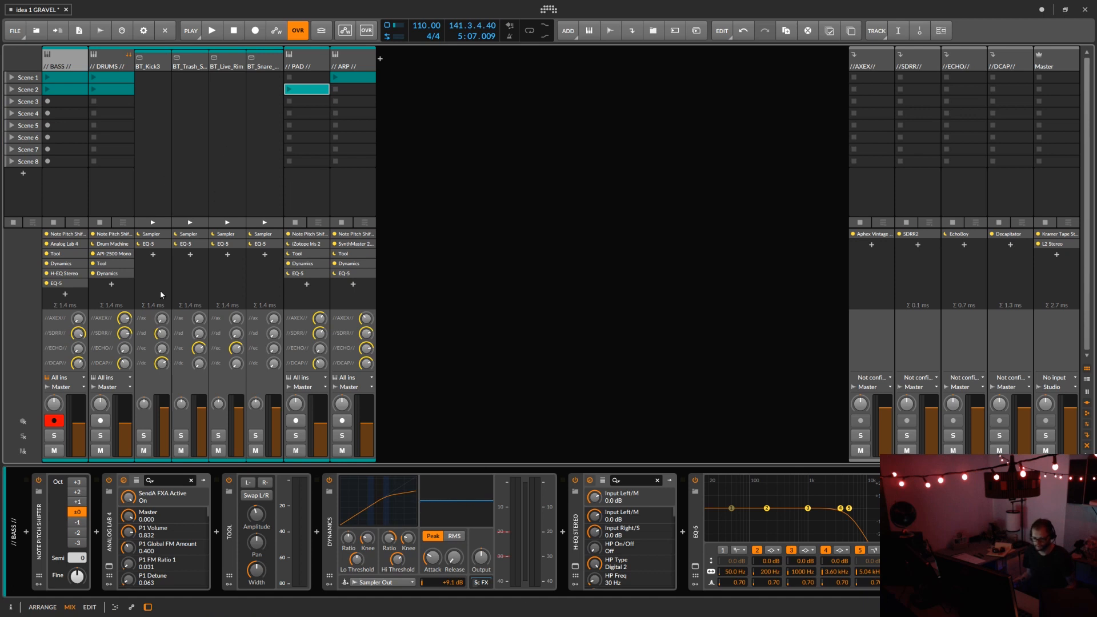
pyautogui.click(63, 237)
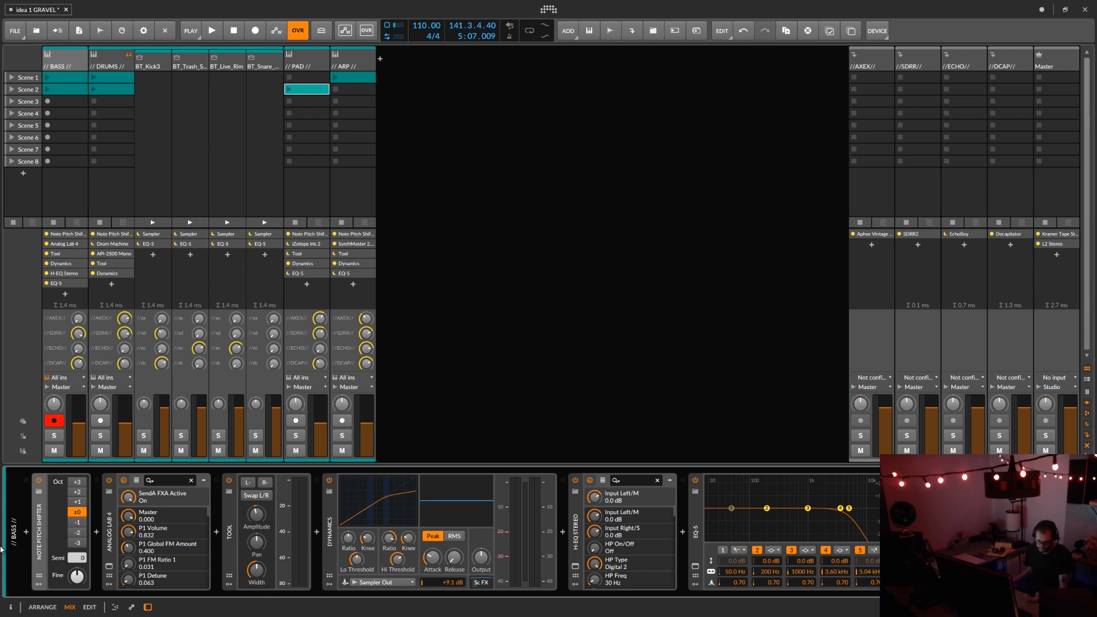
pyautogui.click(82, 564)
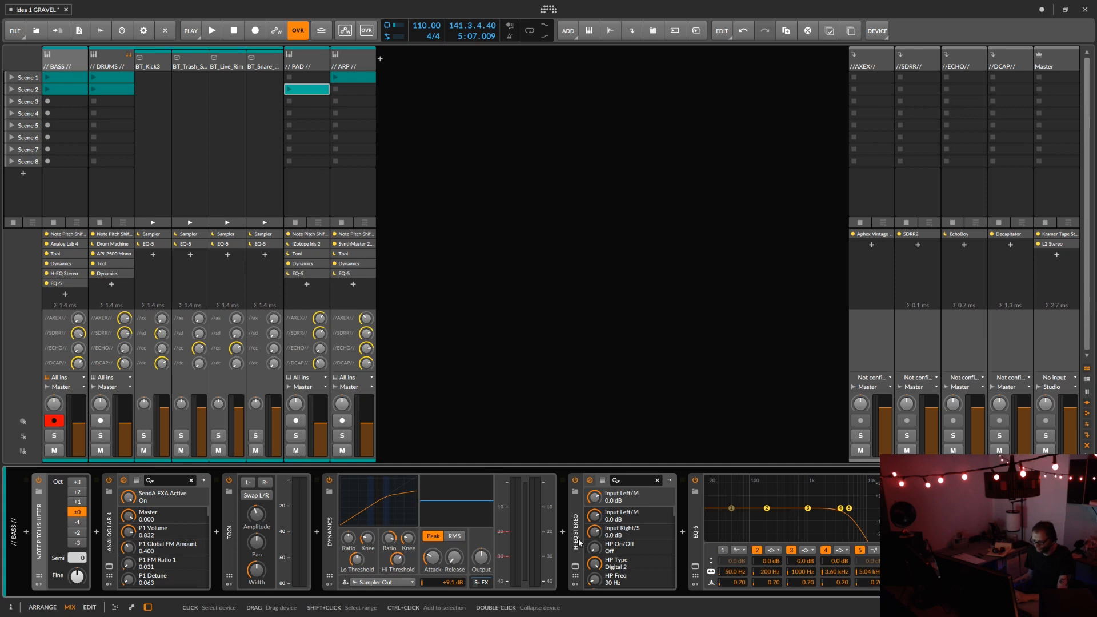
# Step: Examine the H-EQ Stereo curve and settings on the BASS track, closing the plug-in window when done
pyautogui.click(575, 566)
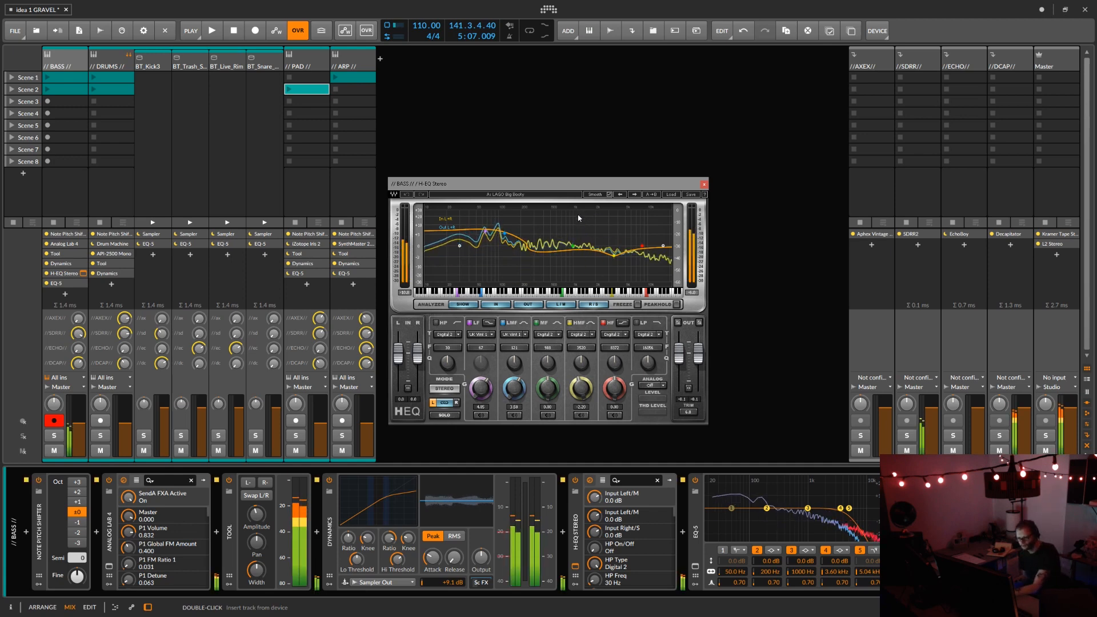
pyautogui.click(704, 185)
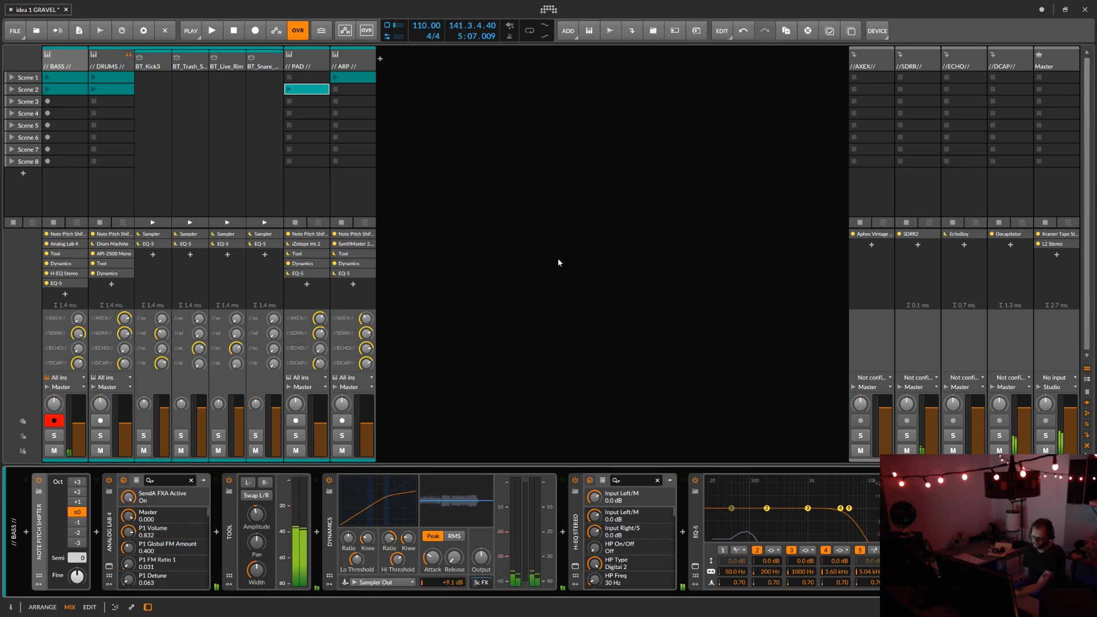
pyautogui.click(576, 566)
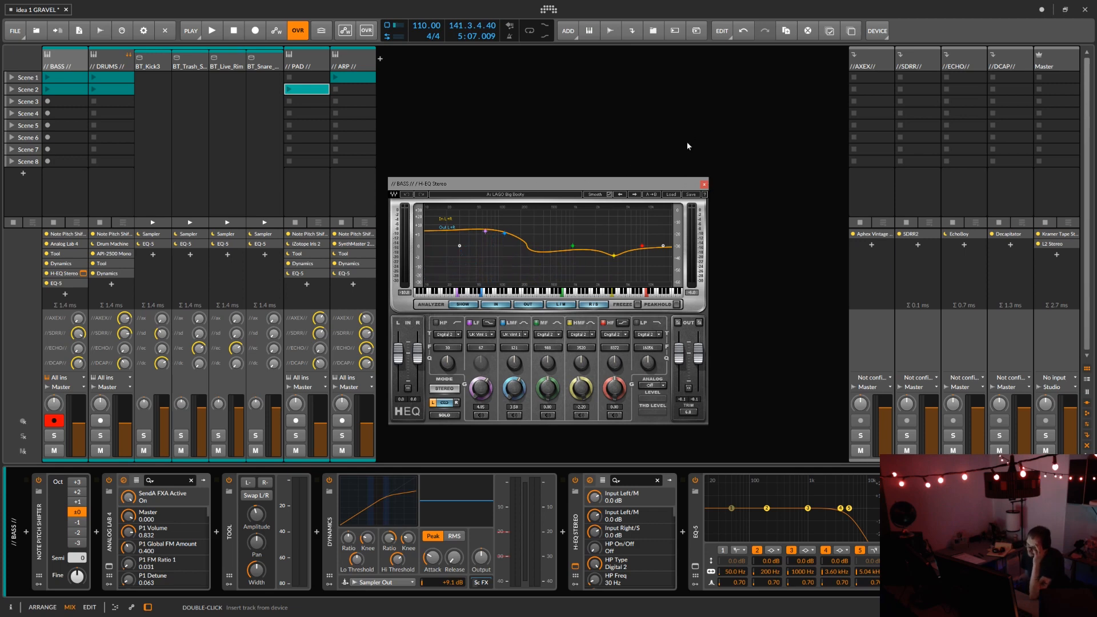
pyautogui.click(704, 185)
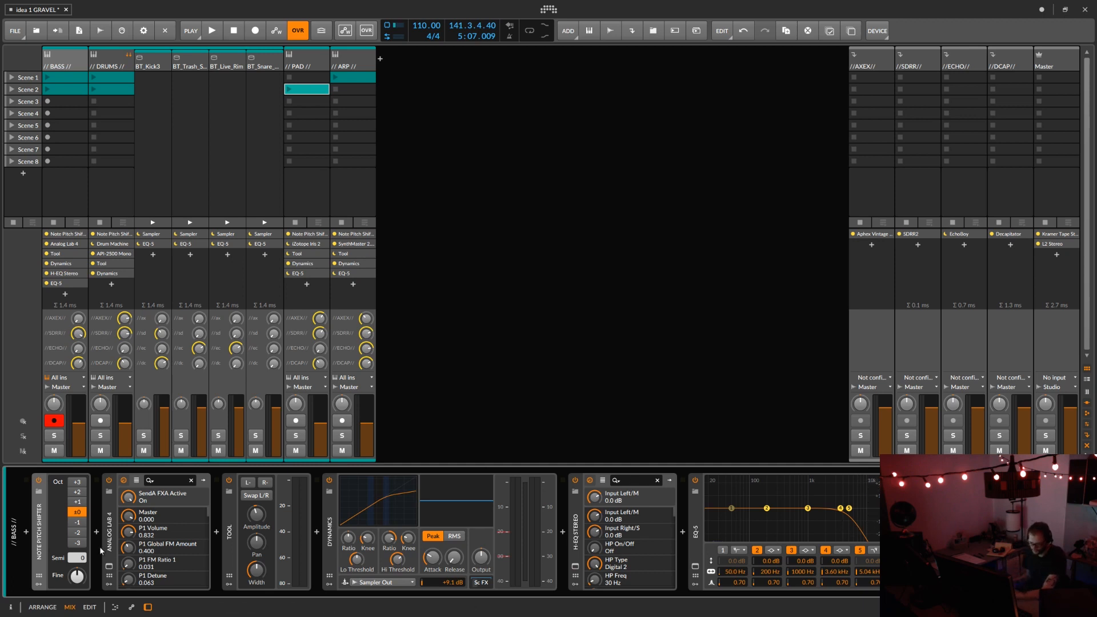
# Step: Audition the DRUMS track's kick, trash and snare pads, and play its Scene 1 clip
pyautogui.click(124, 54)
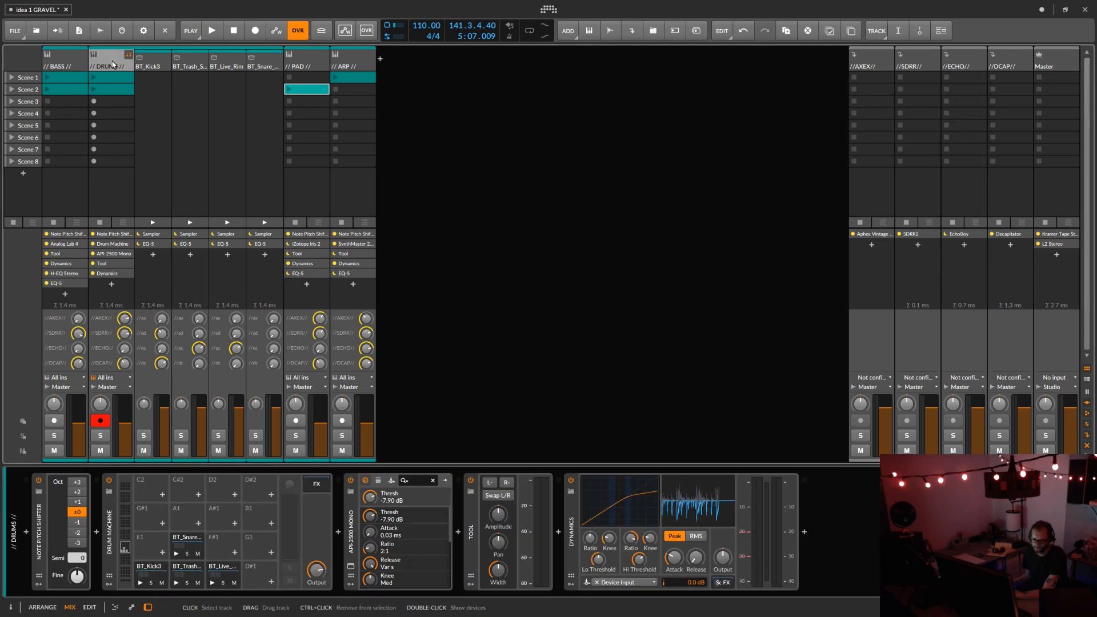
pyautogui.click(141, 582)
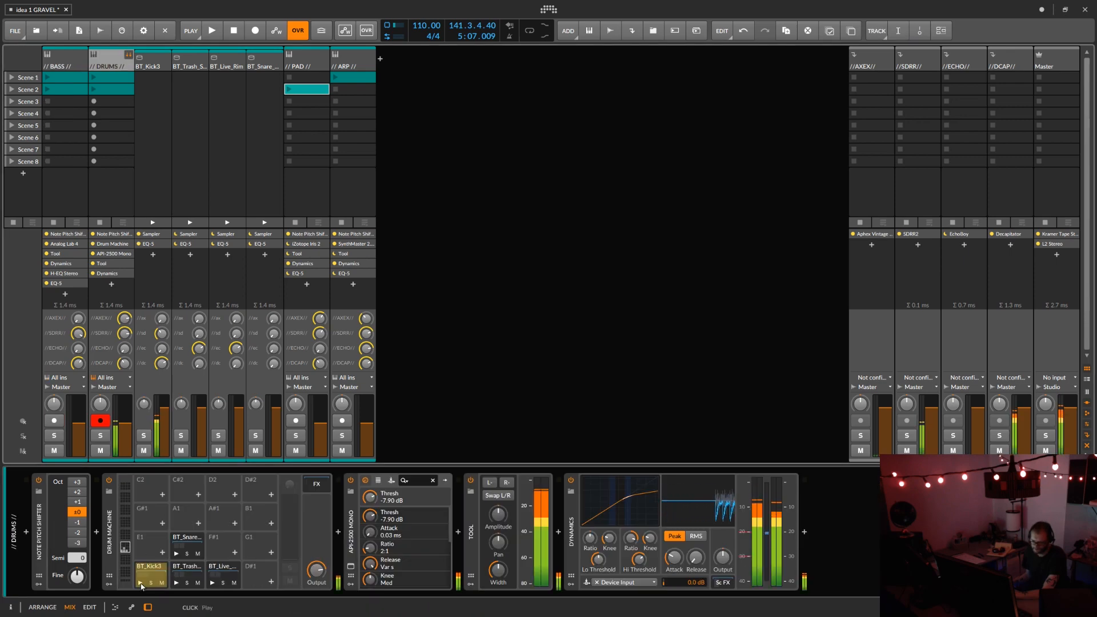
pyautogui.click(182, 584)
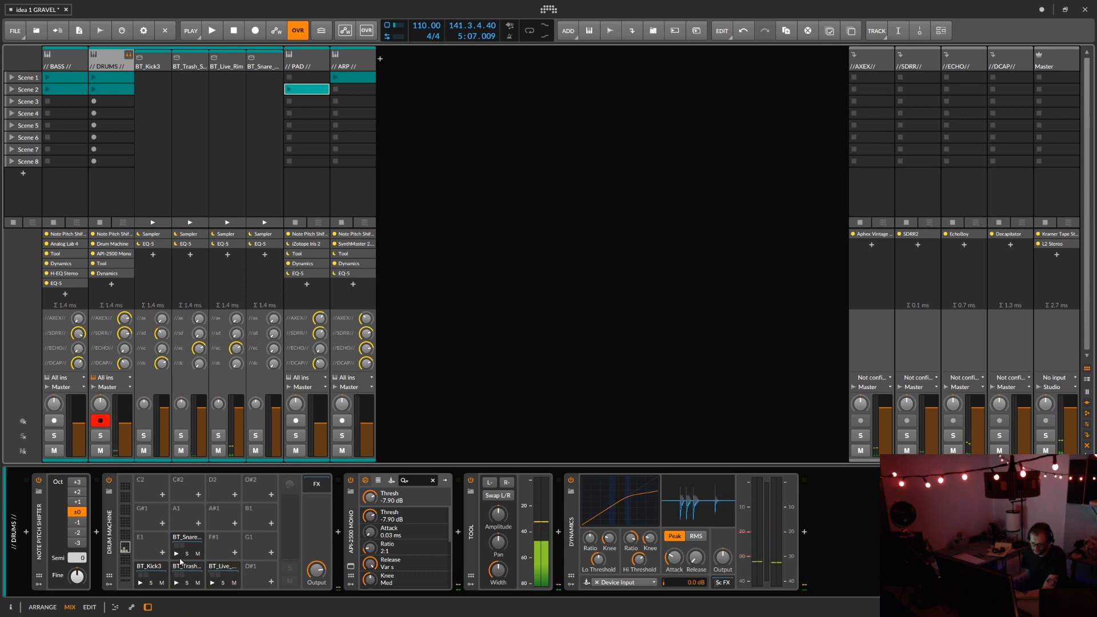
pyautogui.click(176, 554)
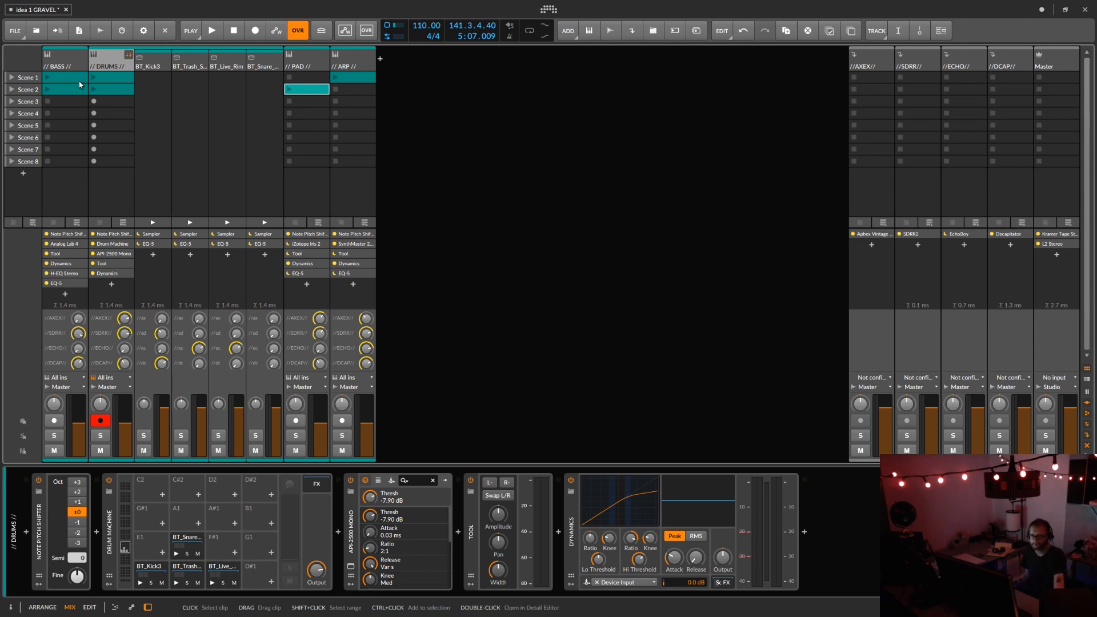
pyautogui.click(94, 78)
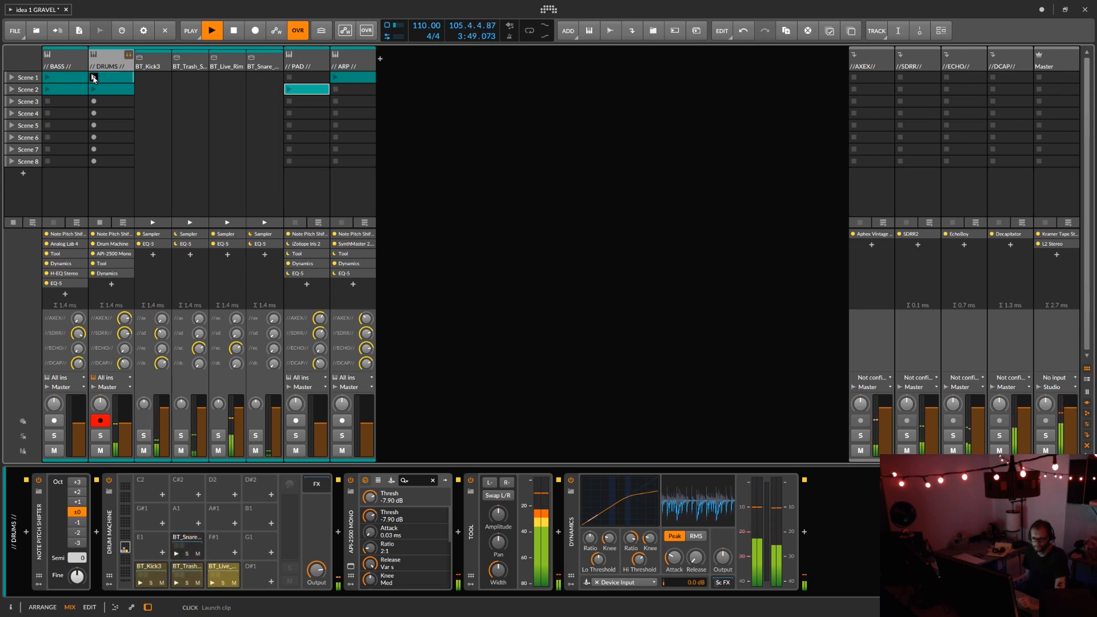
# Step: Stop the DRUMS clip and review the Sampler and EQ-5 chains of the kick, trash snare, live rim and snare pads
pyautogui.click(99, 222)
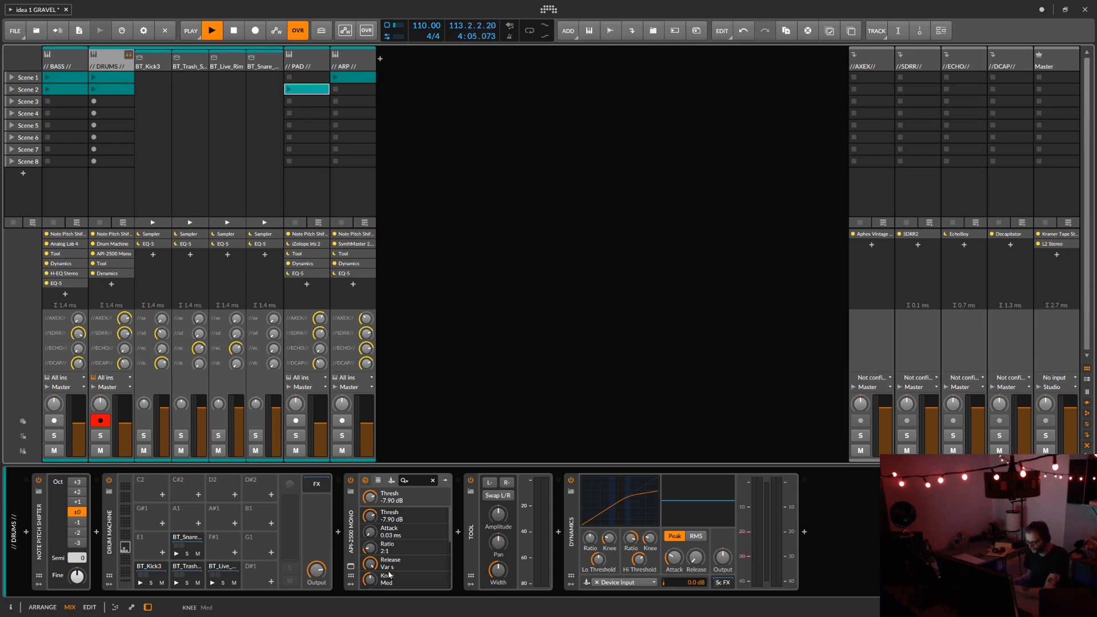
pyautogui.click(146, 569)
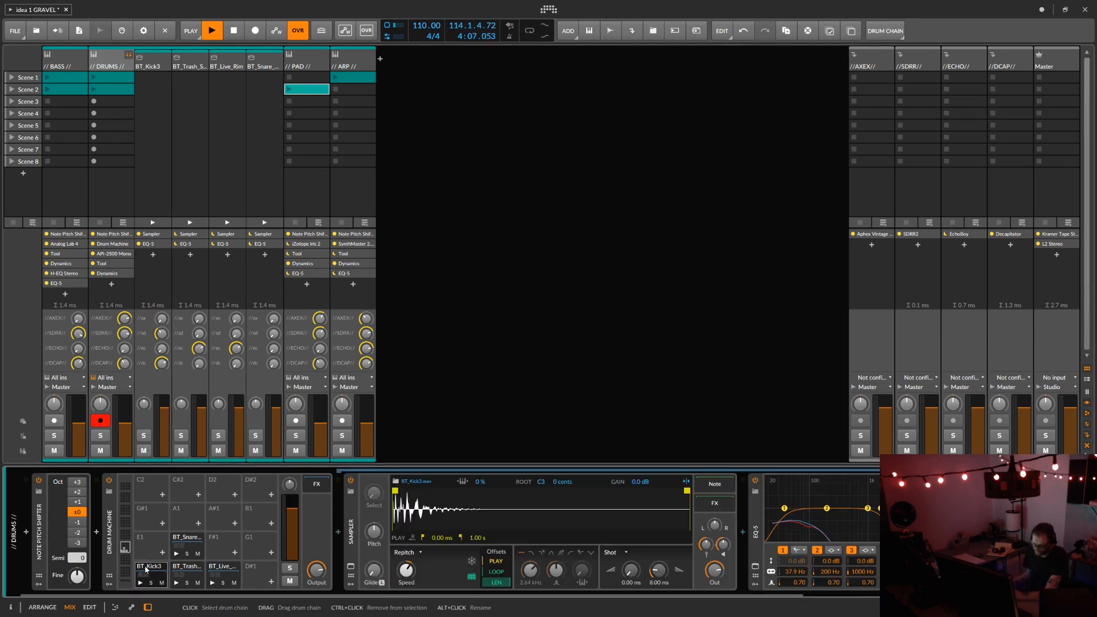
pyautogui.click(182, 569)
pyautogui.click(220, 569)
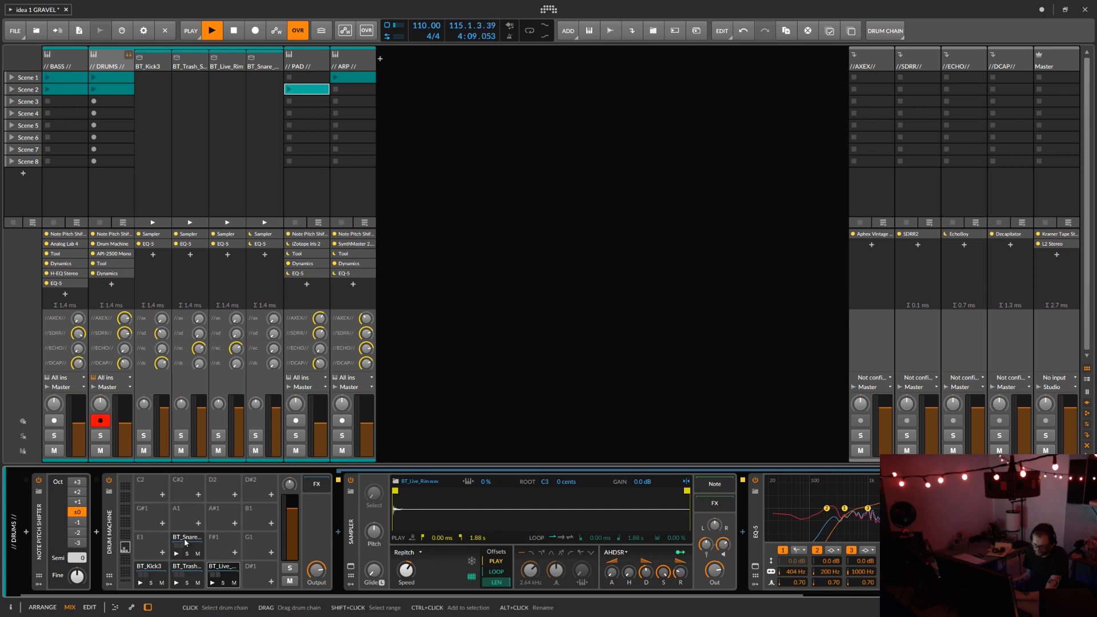
pyautogui.click(185, 543)
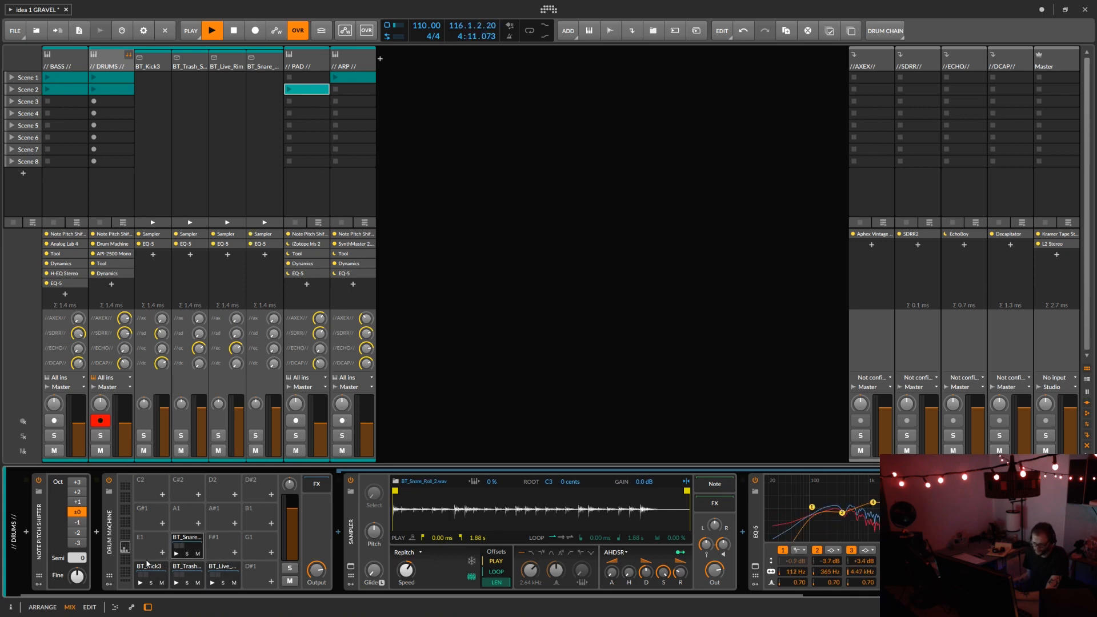
# Step: Collapse the Drum Machine device and view the API-2500 Mono compressor on the DRUMS track, closing its plug-in window when done
pyautogui.click(111, 551)
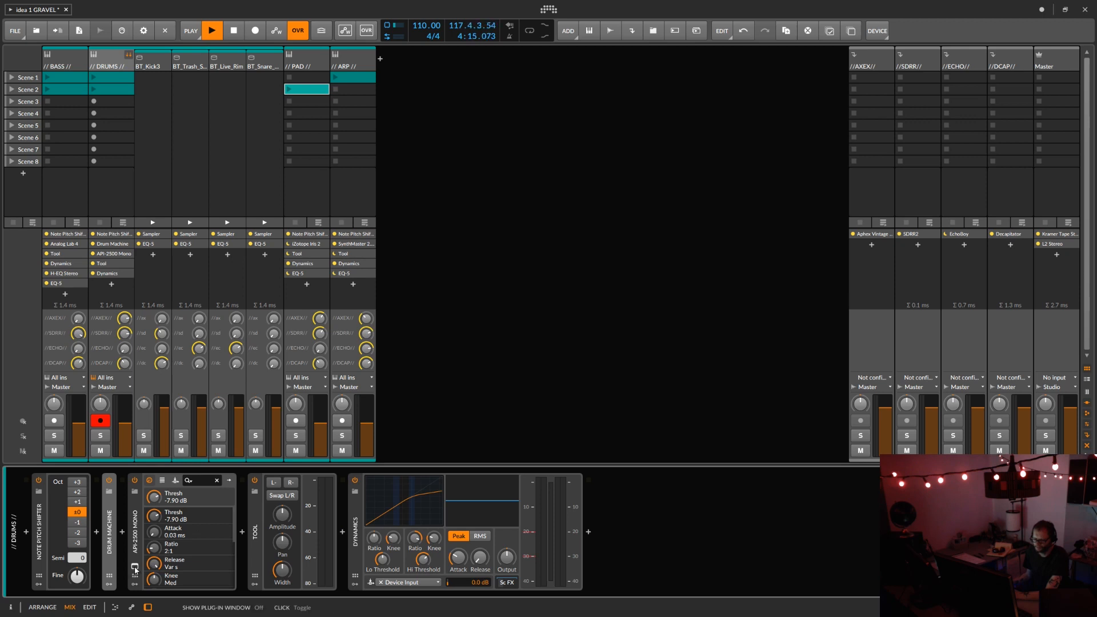
pyautogui.click(135, 567)
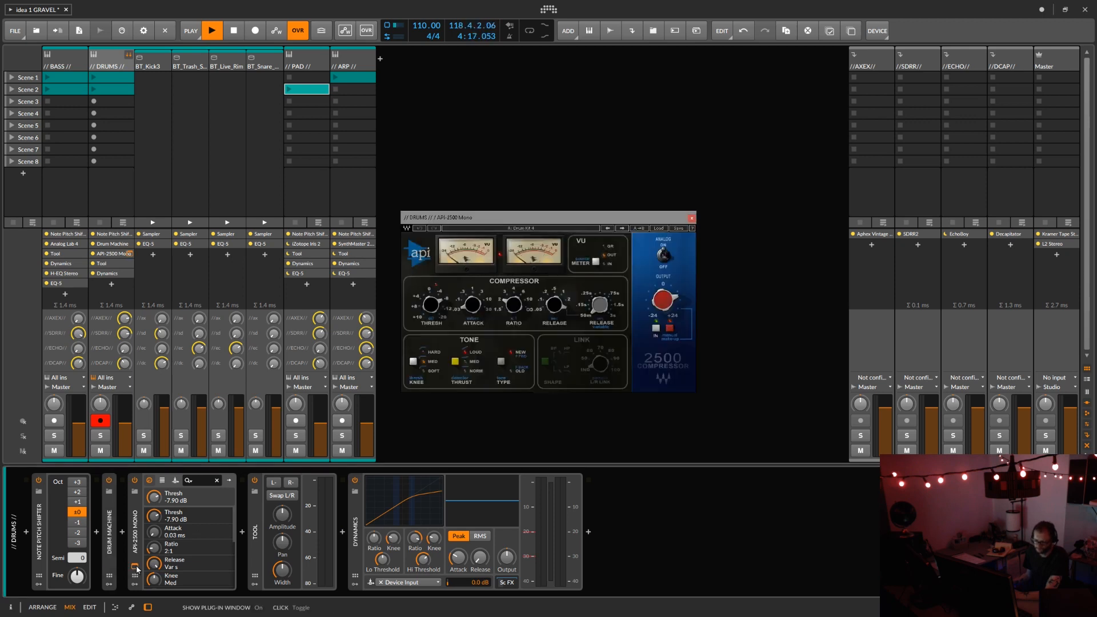
pyautogui.click(136, 568)
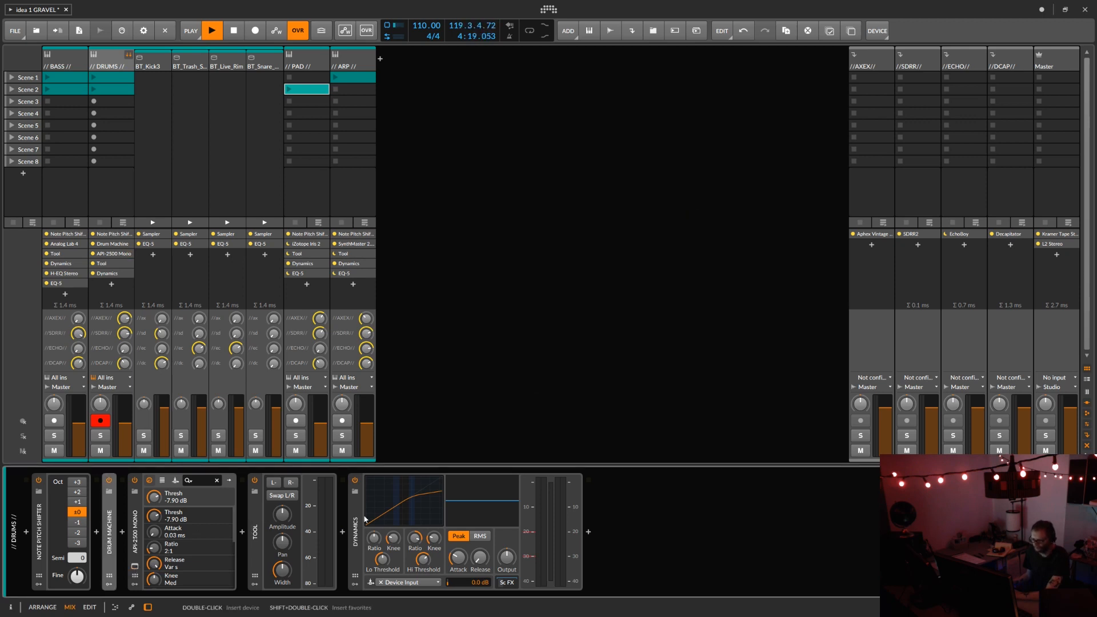
# Step: Delete the Dynamics device from the end of the DRUMS track's device chain
pyautogui.click(355, 556)
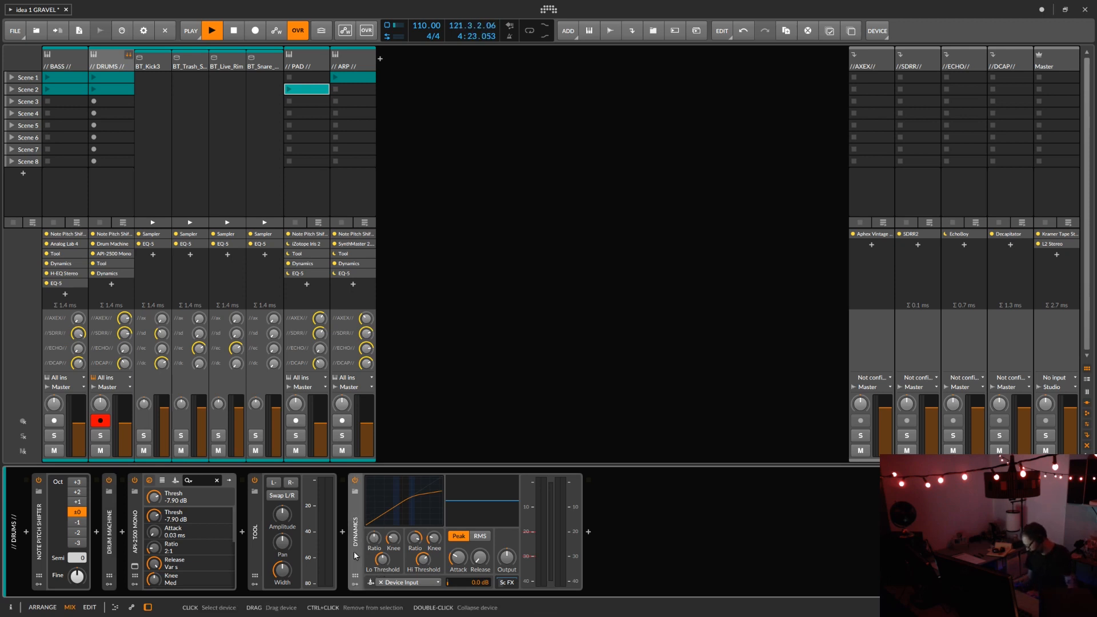
pyautogui.press('Delete')
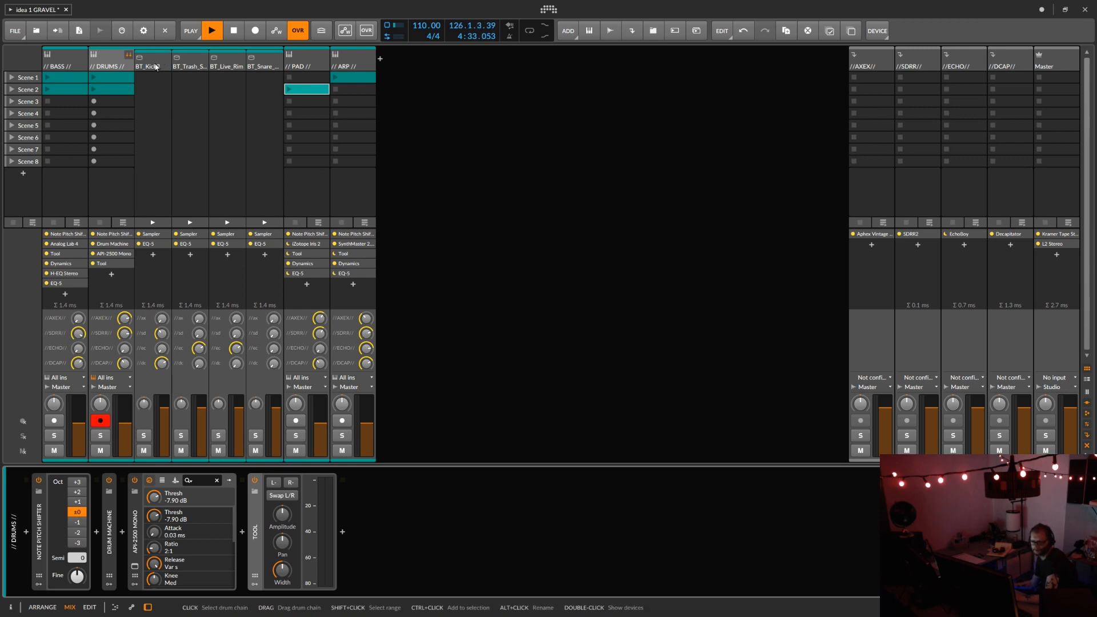
# Step: Check the BT_Kick3 chain, fold away the DRUMS track's pad channels in the mixer, and select the PAD track
pyautogui.click(156, 66)
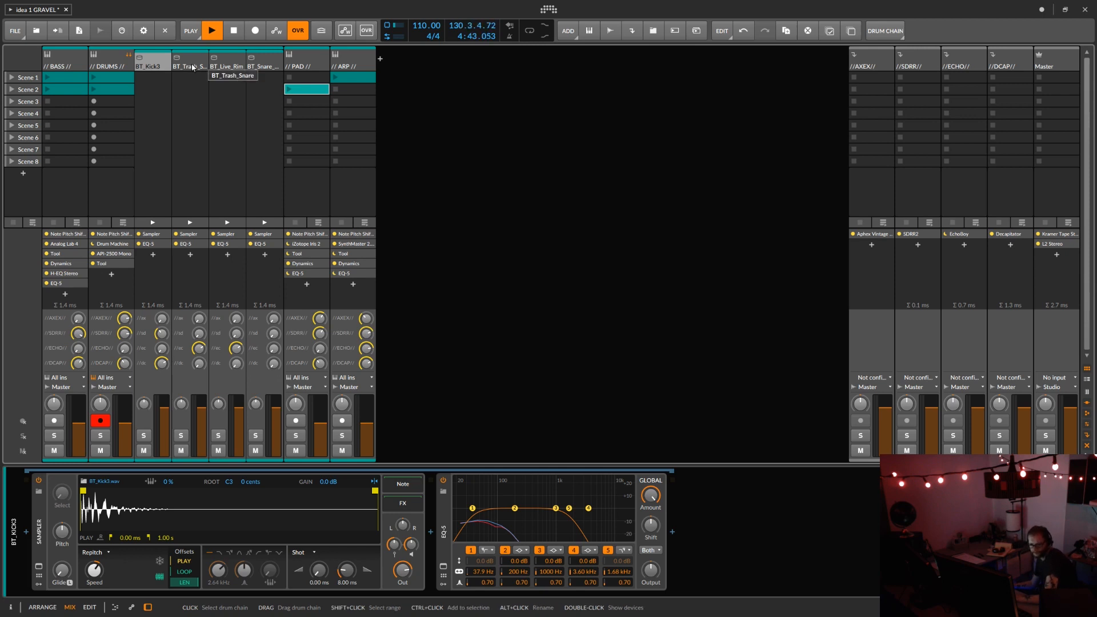
pyautogui.click(128, 61)
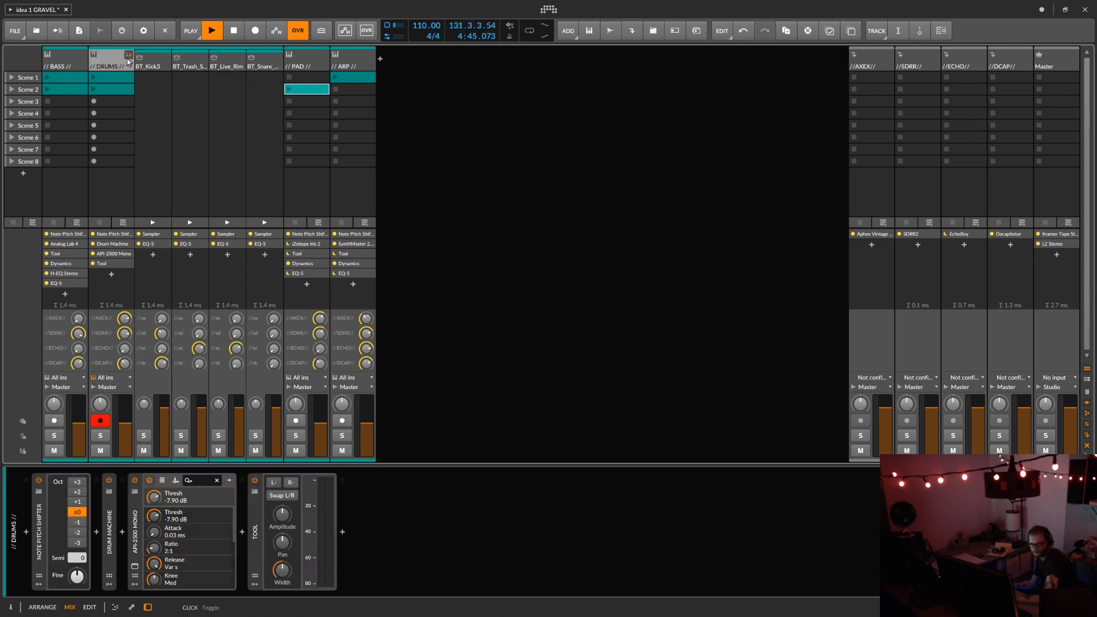
pyautogui.click(129, 55)
pyautogui.click(154, 60)
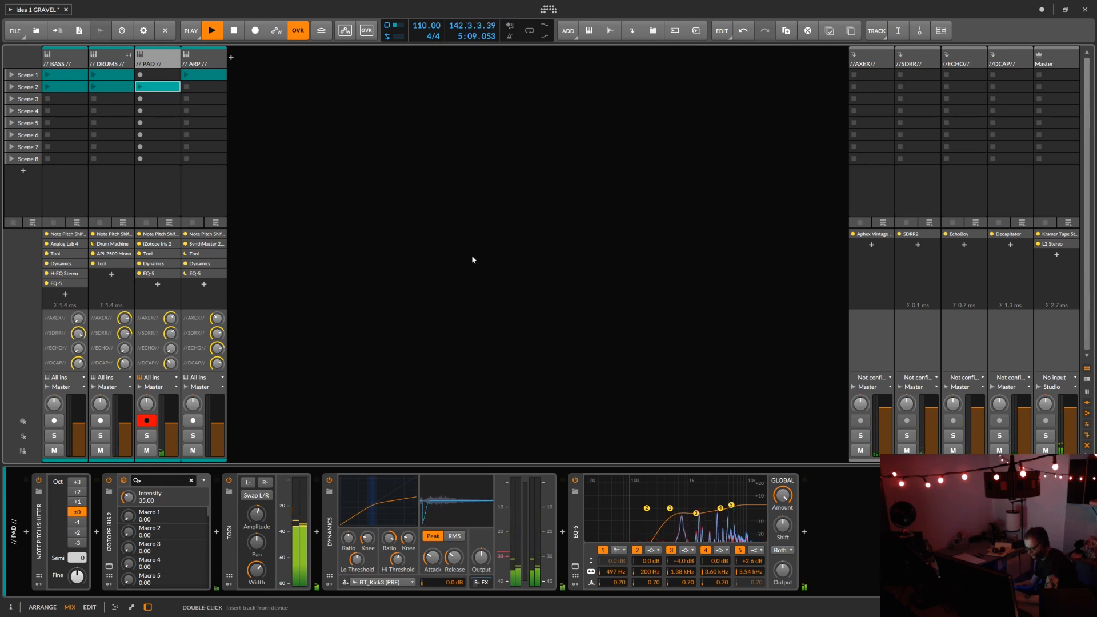
# Step: Set the side-chain source of the PAD track's Dynamics to // DRUMS // (PRE), auditioning it with the DRUMS Scene 1 clip
pyautogui.click(407, 582)
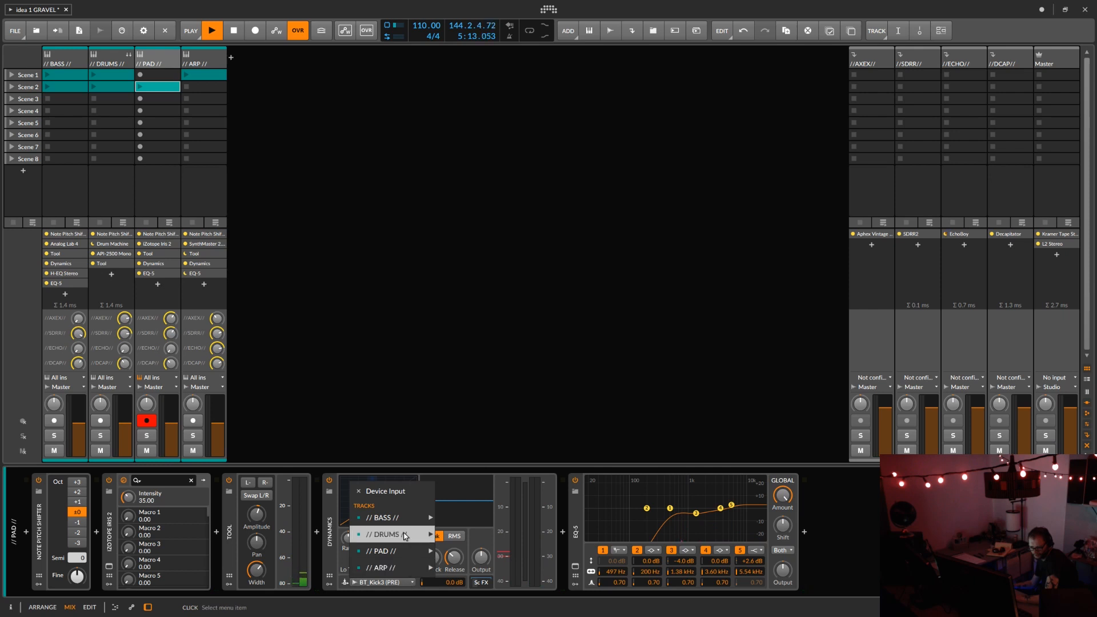
pyautogui.moveTo(405, 536)
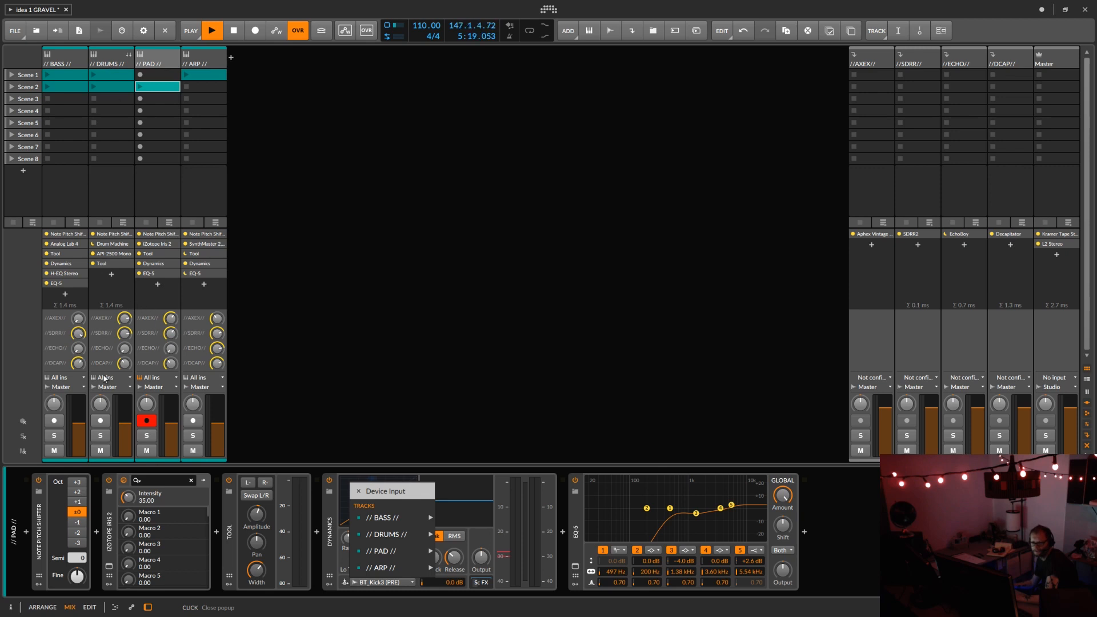
pyautogui.click(105, 439)
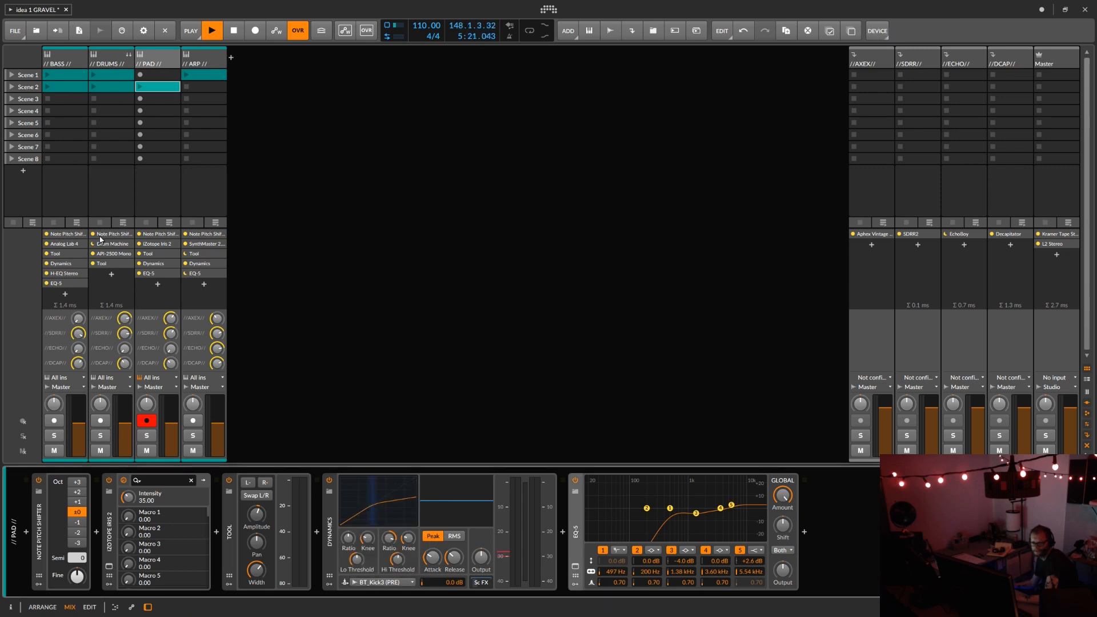
pyautogui.click(93, 75)
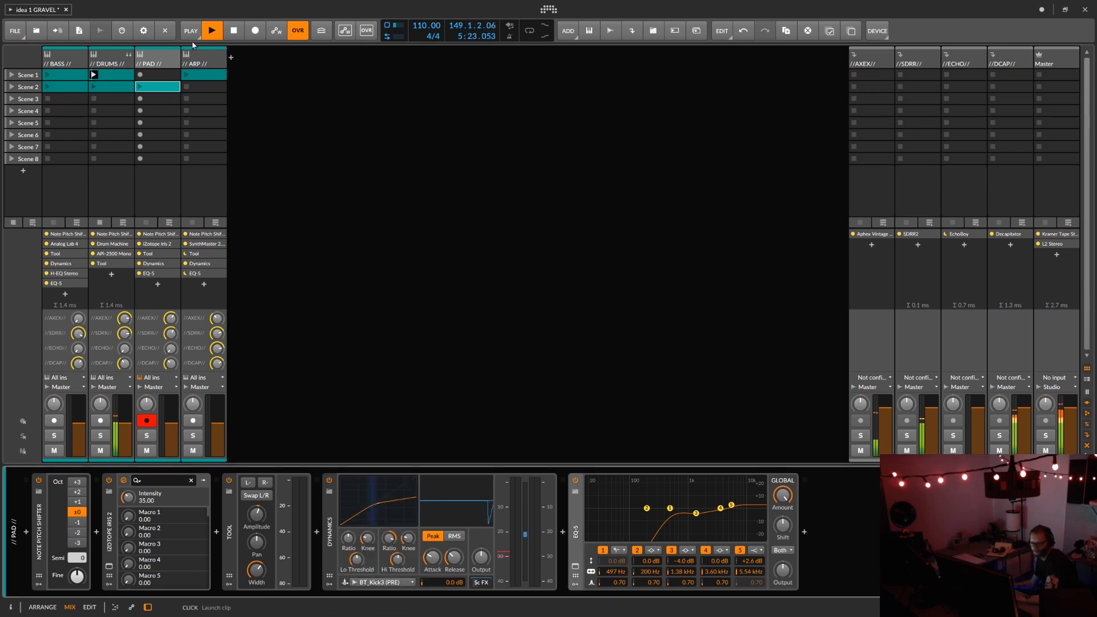
pyautogui.click(414, 582)
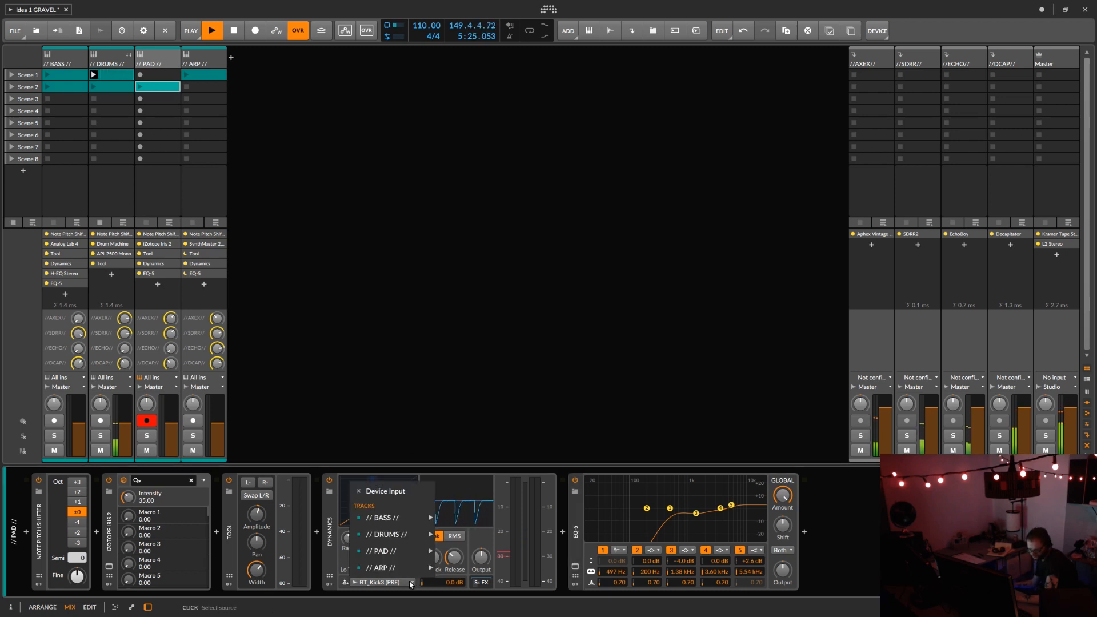
pyautogui.moveTo(416, 518)
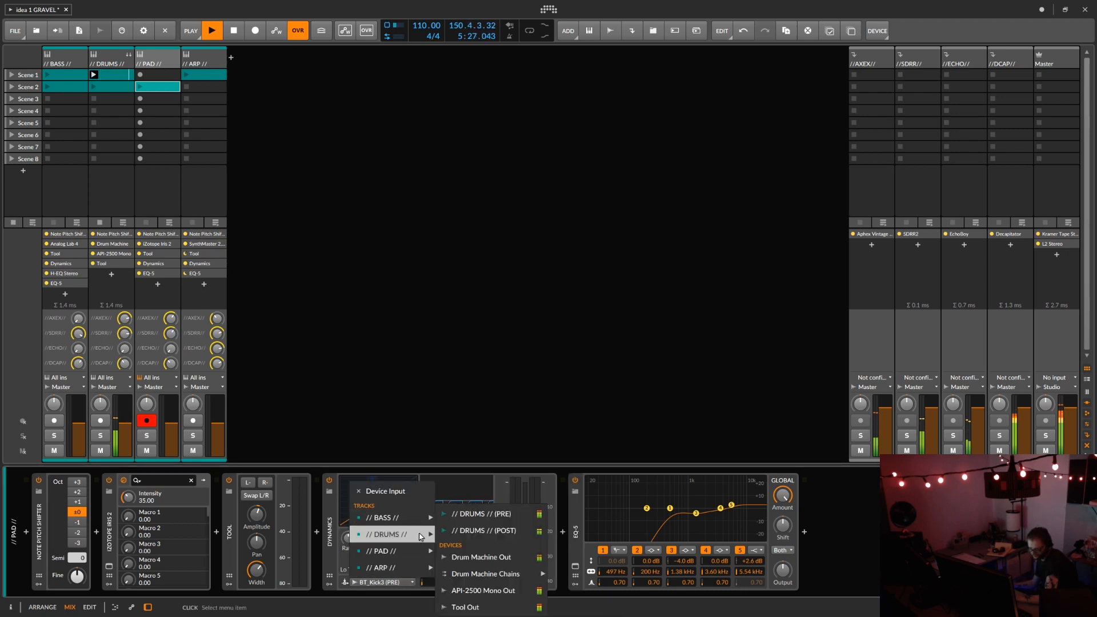
pyautogui.click(540, 519)
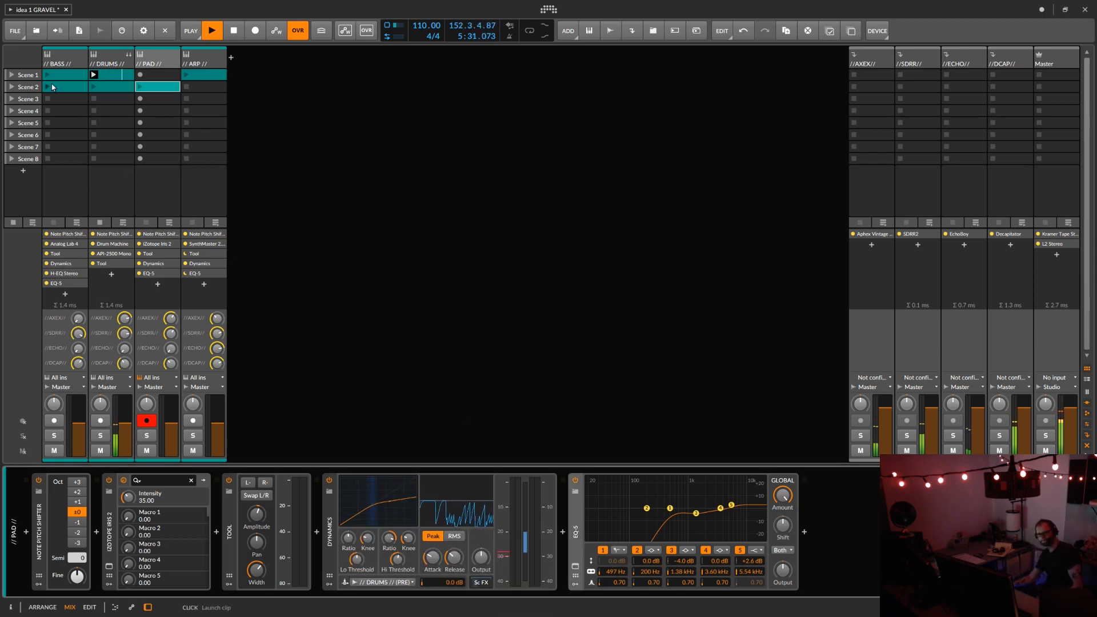
pyautogui.press('space')
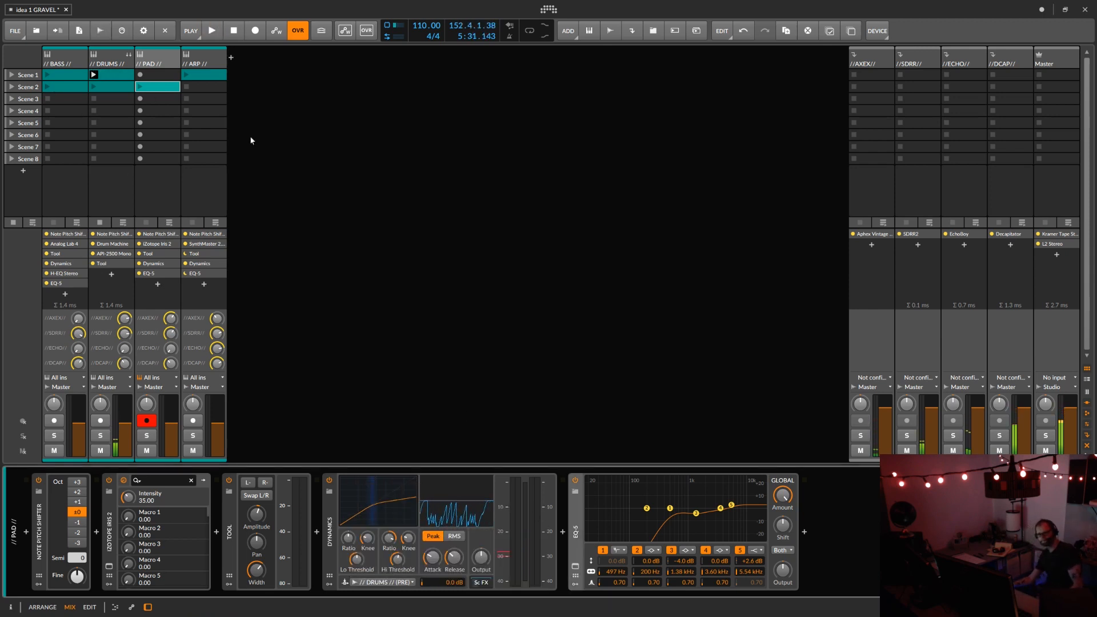
# Step: Examine the DRUMS side-chain sources offered to the PAD track's Dynamics, including Drum Machine Chains, and keep the chosen source
pyautogui.click(412, 581)
pyautogui.moveTo(422, 539)
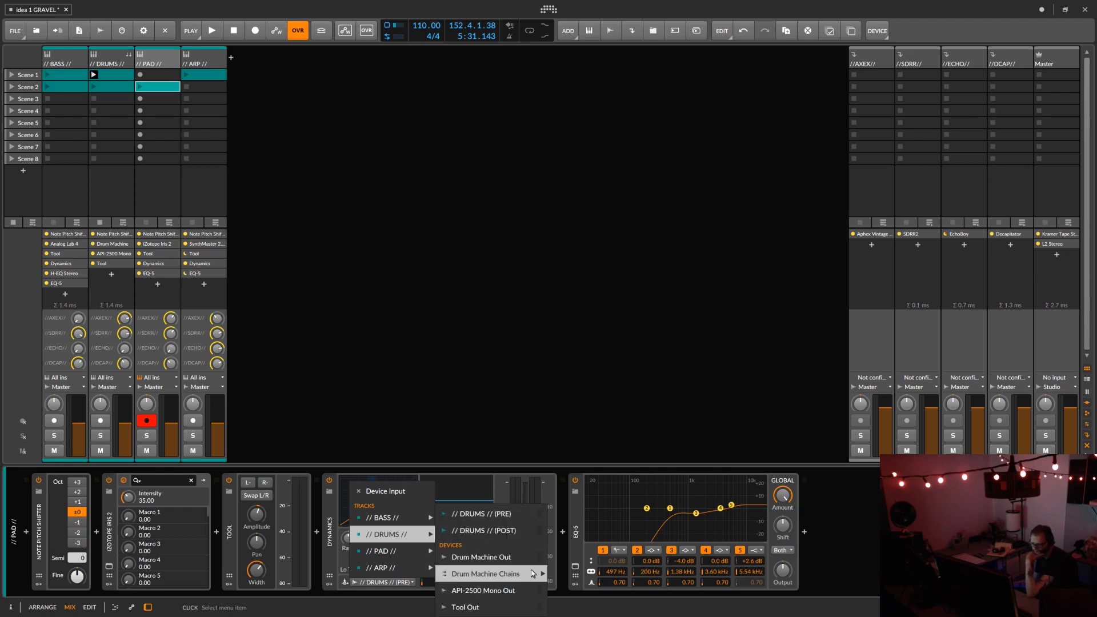
pyautogui.moveTo(533, 583)
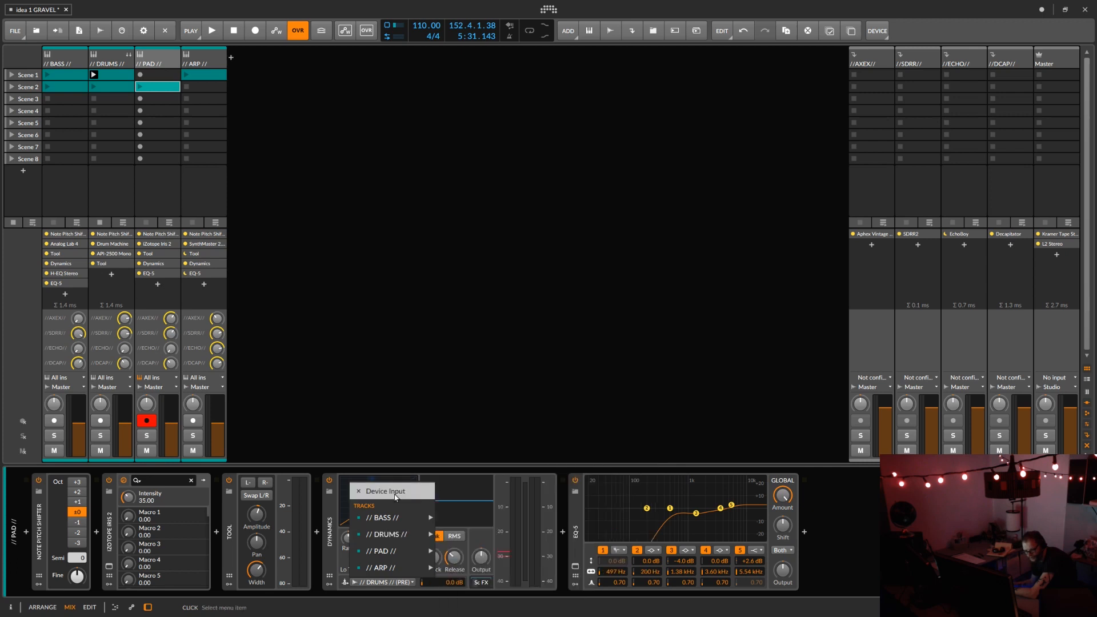
pyautogui.click(334, 560)
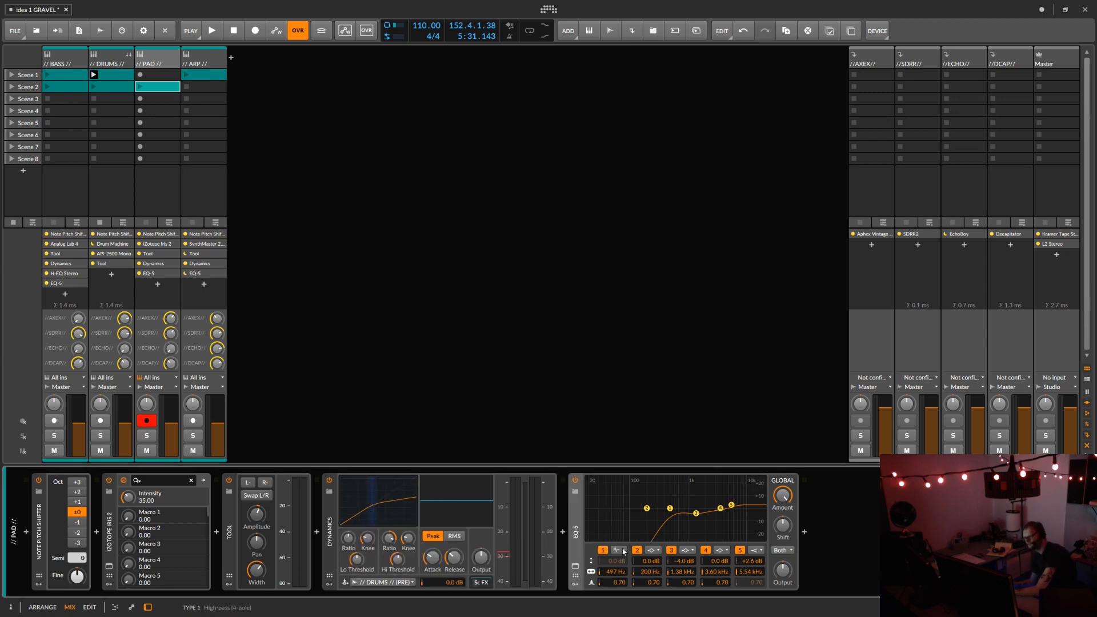
# Step: Examine the SynthMaster 2.9 instrument and device chain on the ARP track, closing the plug-in window when done
pyautogui.click(197, 60)
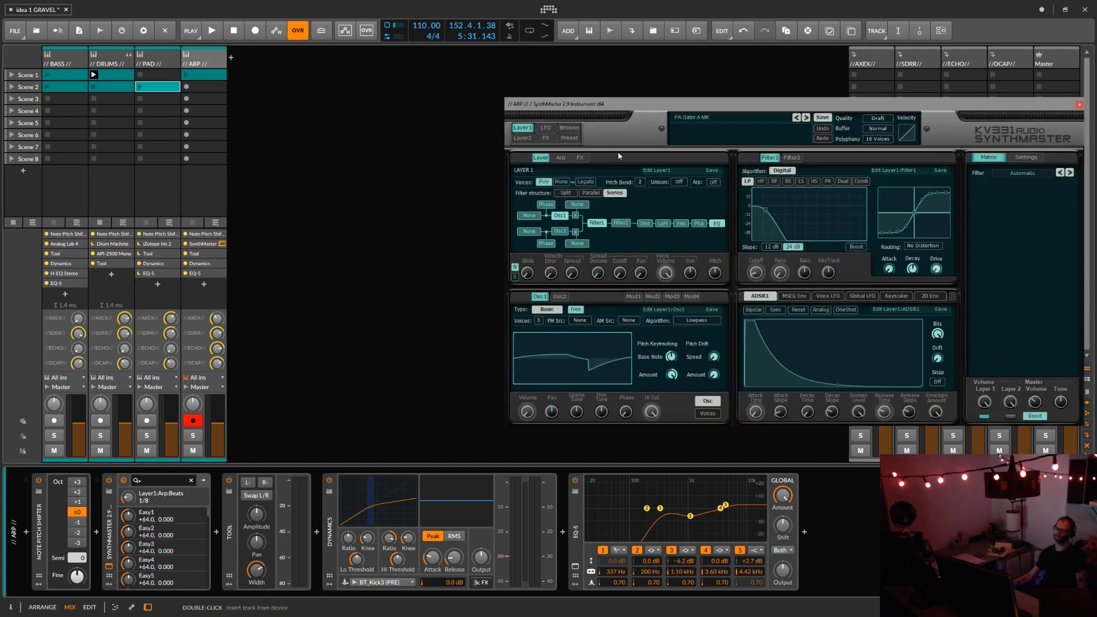
pyautogui.moveTo(647, 108); pyautogui.dragTo(387, 117)
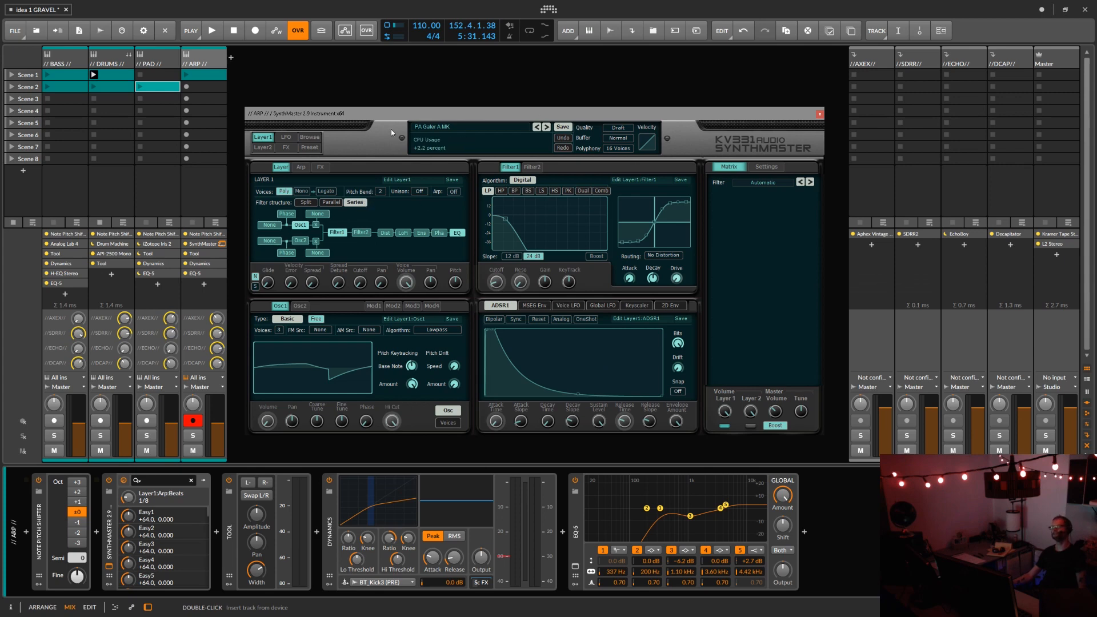
pyautogui.click(820, 116)
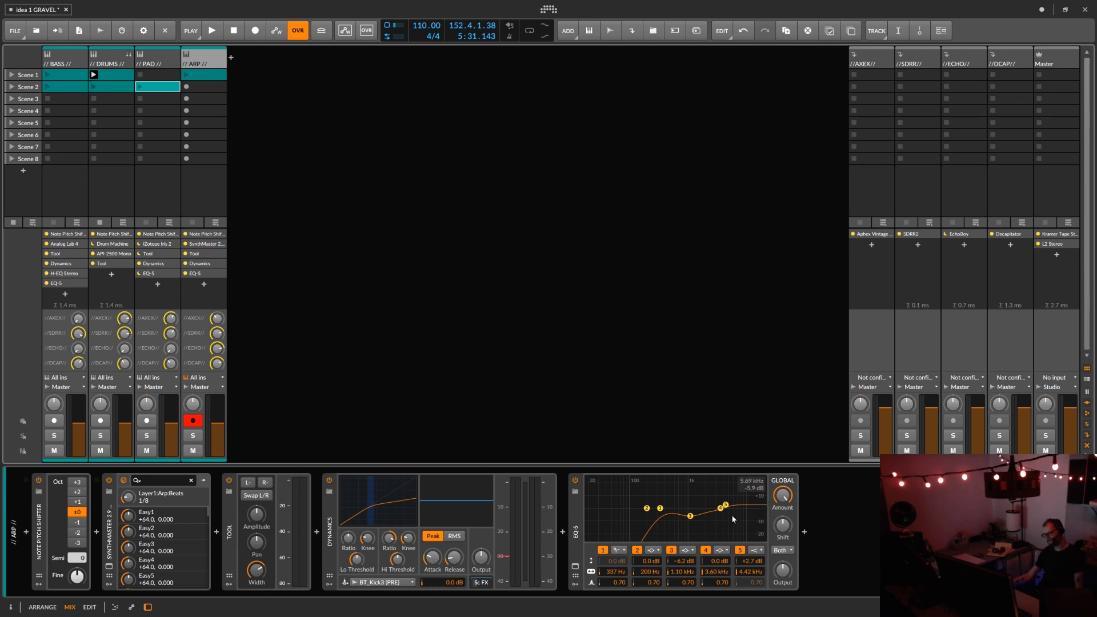
# Step: Load the factory preset Mastering Soft Clean Compression in the Master track's Kramer Tape Stereo and close its window
pyautogui.click(1076, 234)
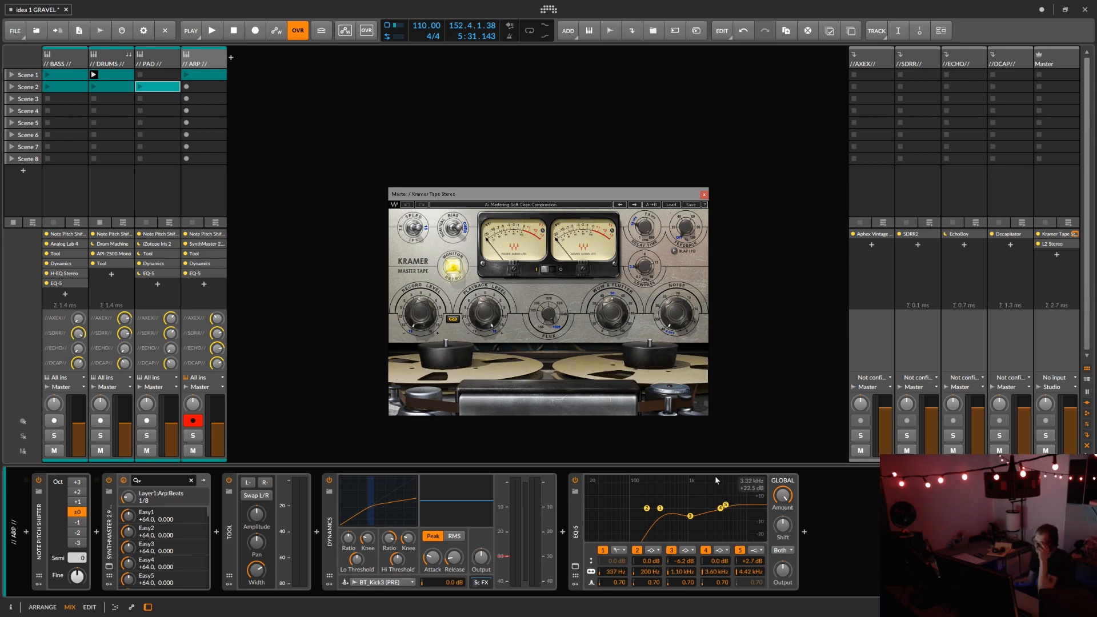
pyautogui.click(676, 207)
pyautogui.moveTo(718, 300)
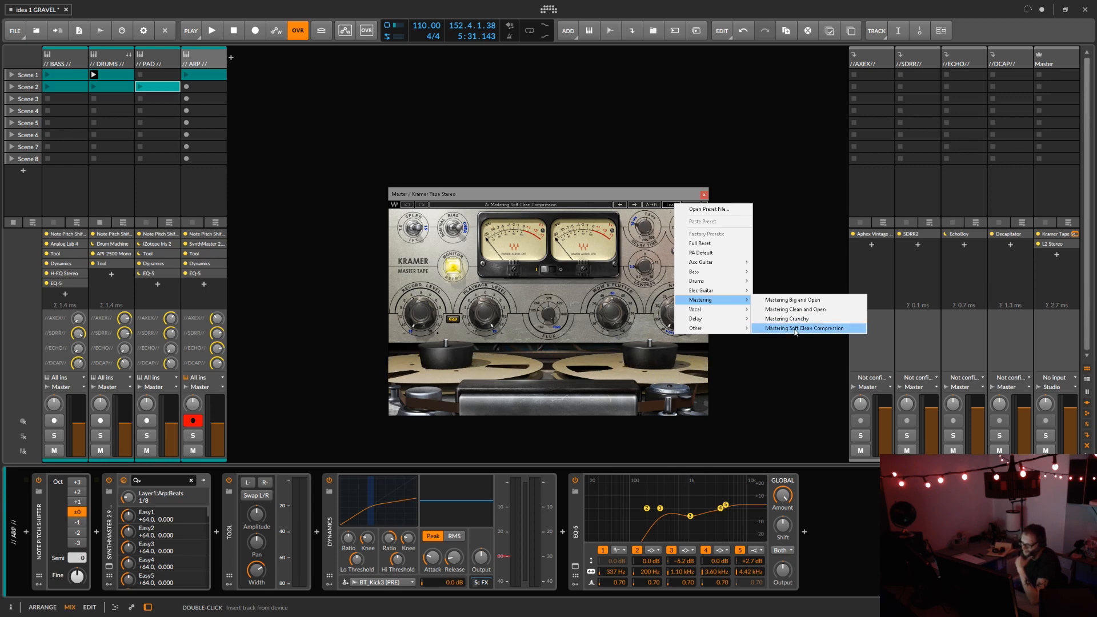
pyautogui.click(795, 329)
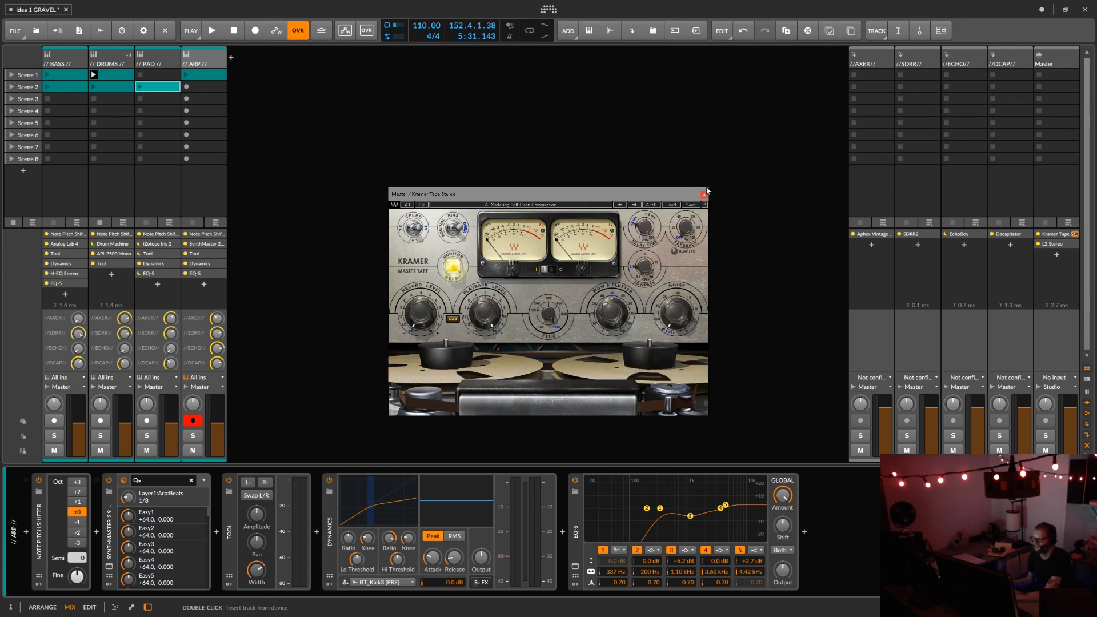
pyautogui.click(705, 195)
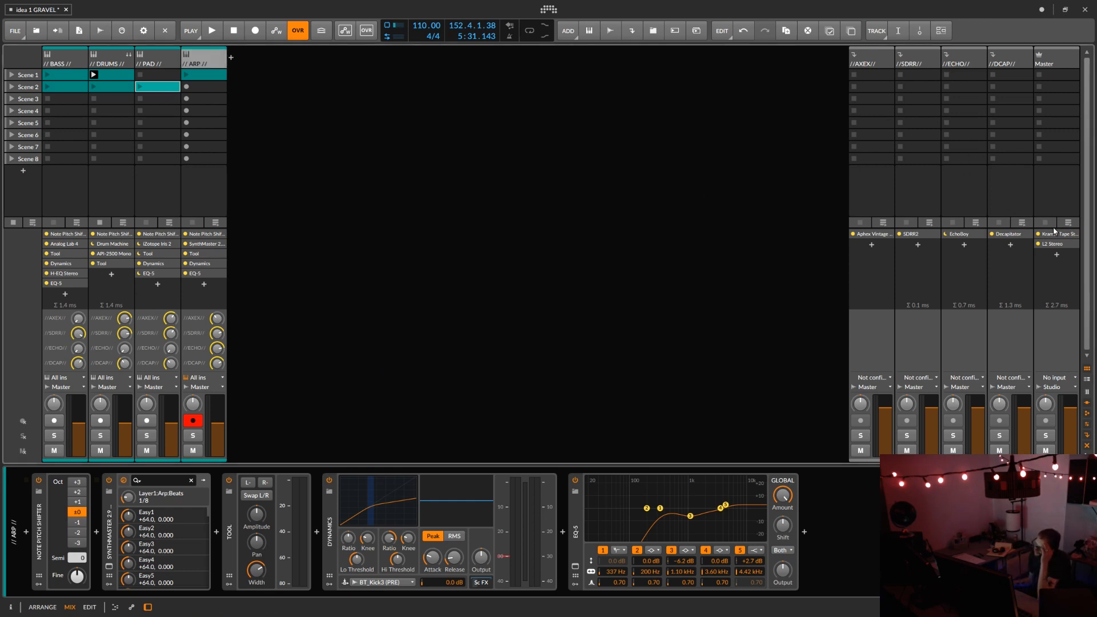
# Step: Bypass Kramer Tape Stereo on the Master track and briefly play back the drums
pyautogui.click(1040, 236)
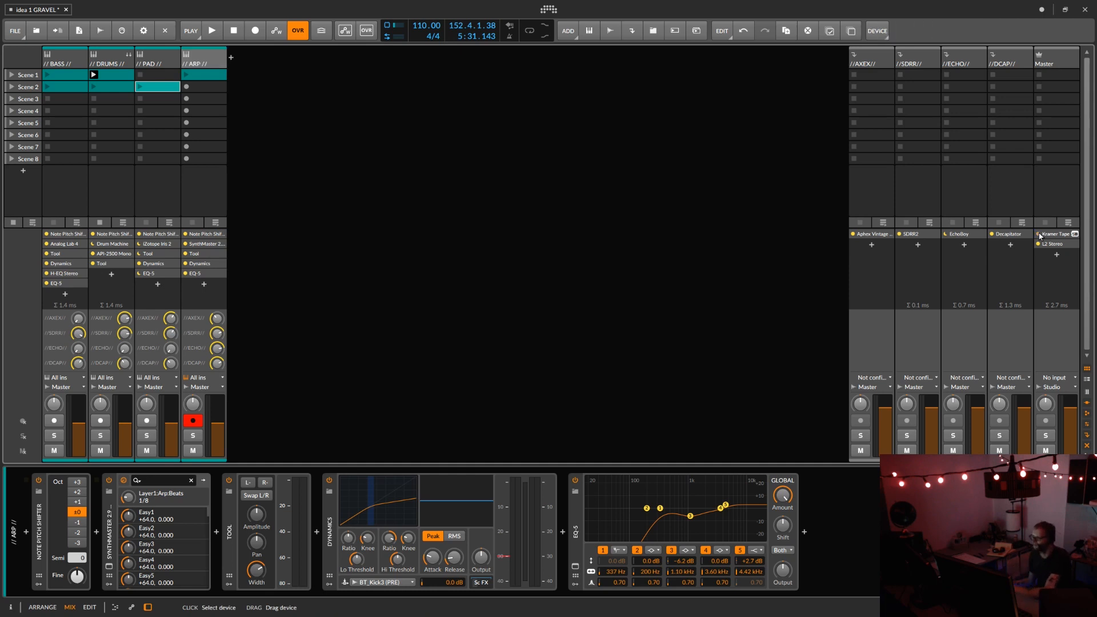
pyautogui.press('space')
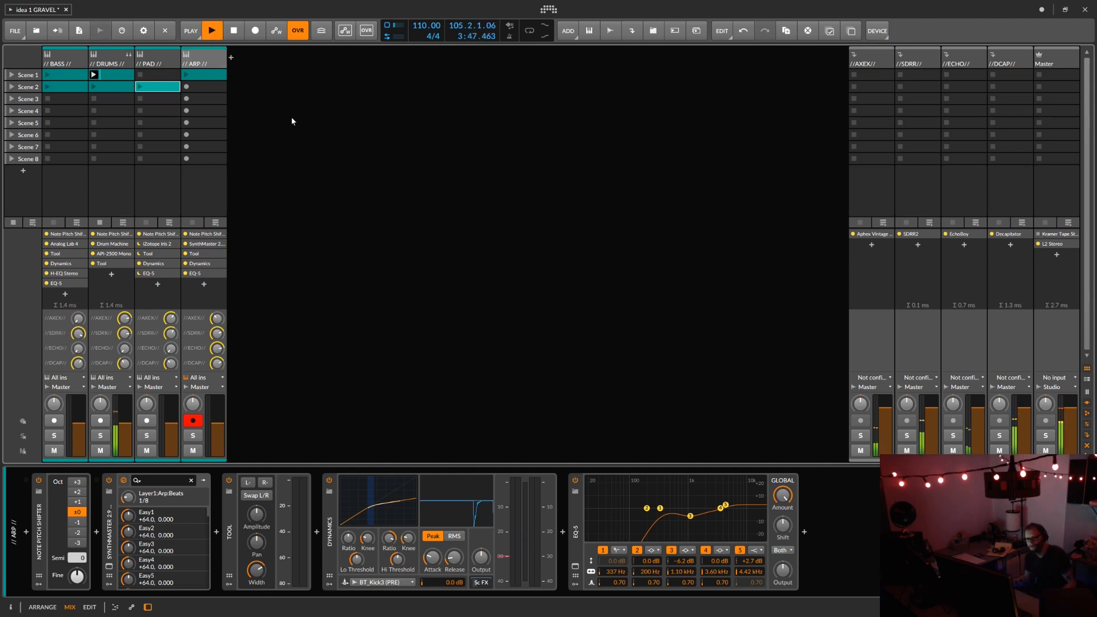
pyautogui.press('space')
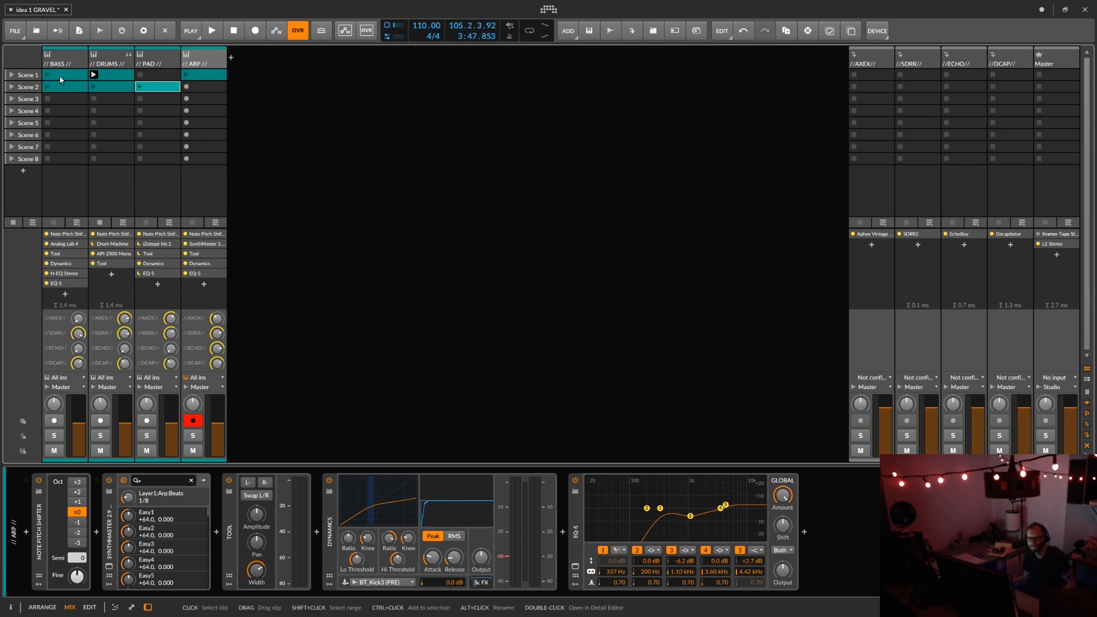
# Step: Play Scene 2 and open the Kramer Tape Stereo plug-in window on the Master track
pyautogui.click(11, 87)
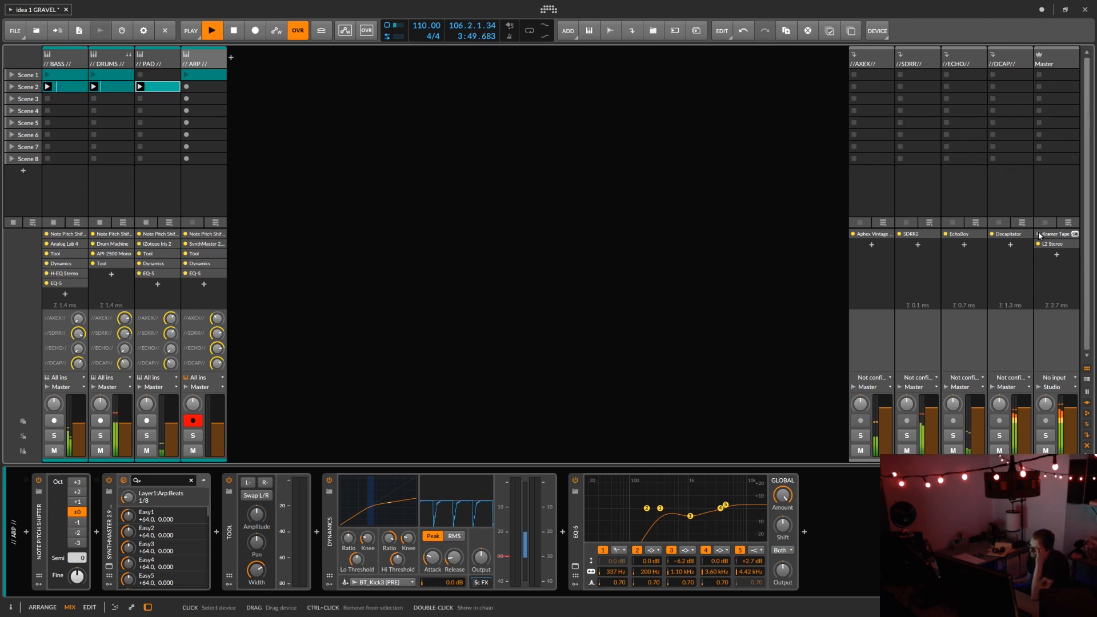
pyautogui.click(1075, 233)
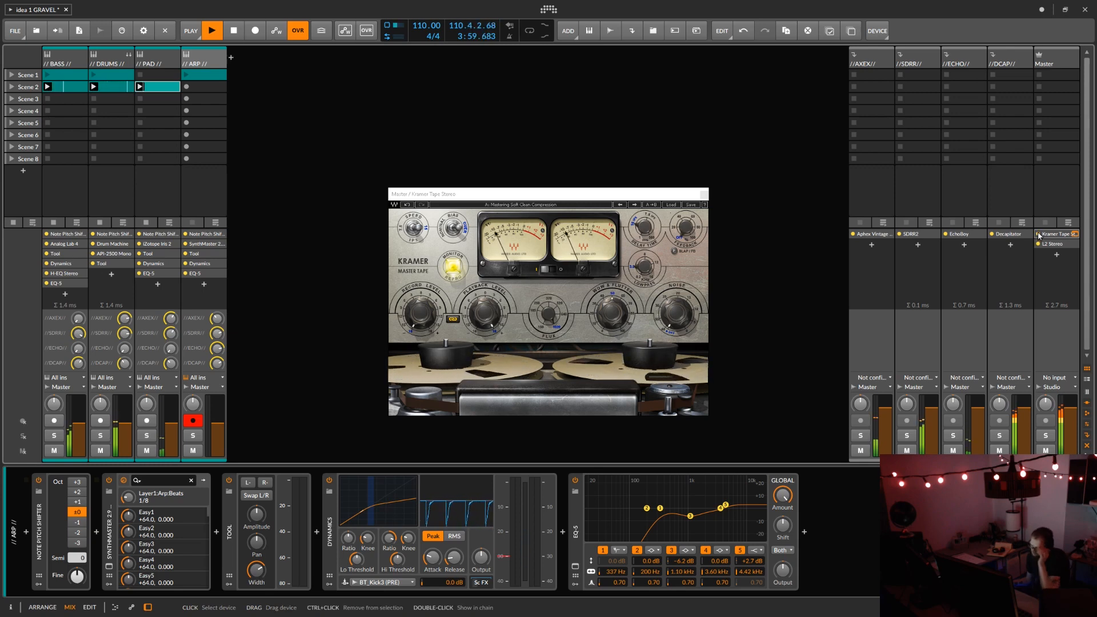
# Step: Stop playback, close the Kramer Tape Stereo window and inspect the L2 Stereo limiter on the Master track, closing it when done
pyautogui.press('space')
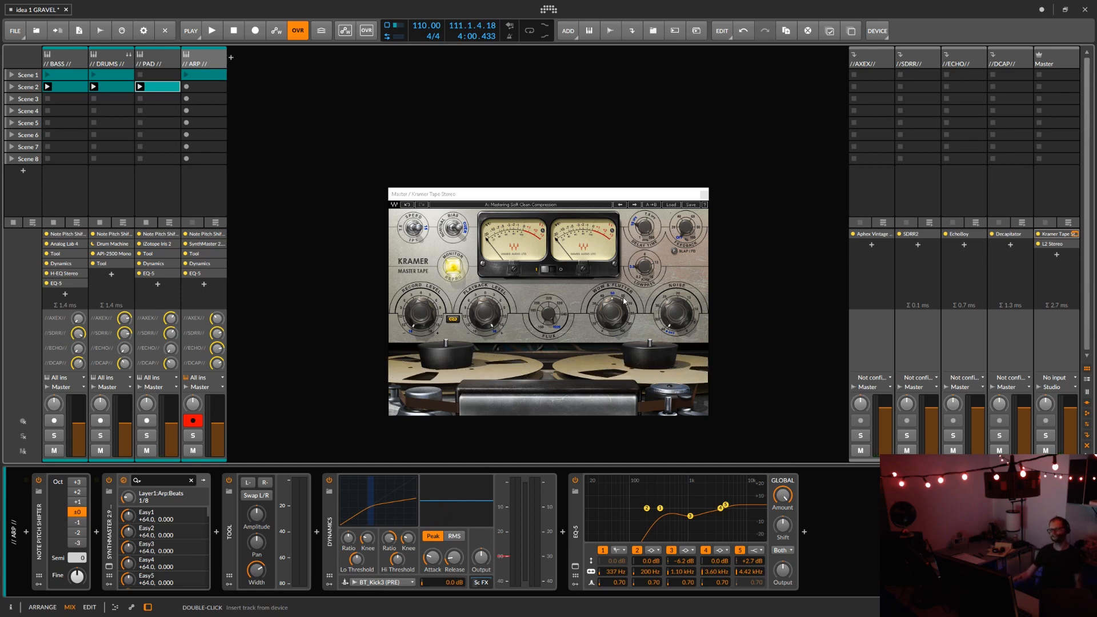
pyautogui.click(704, 196)
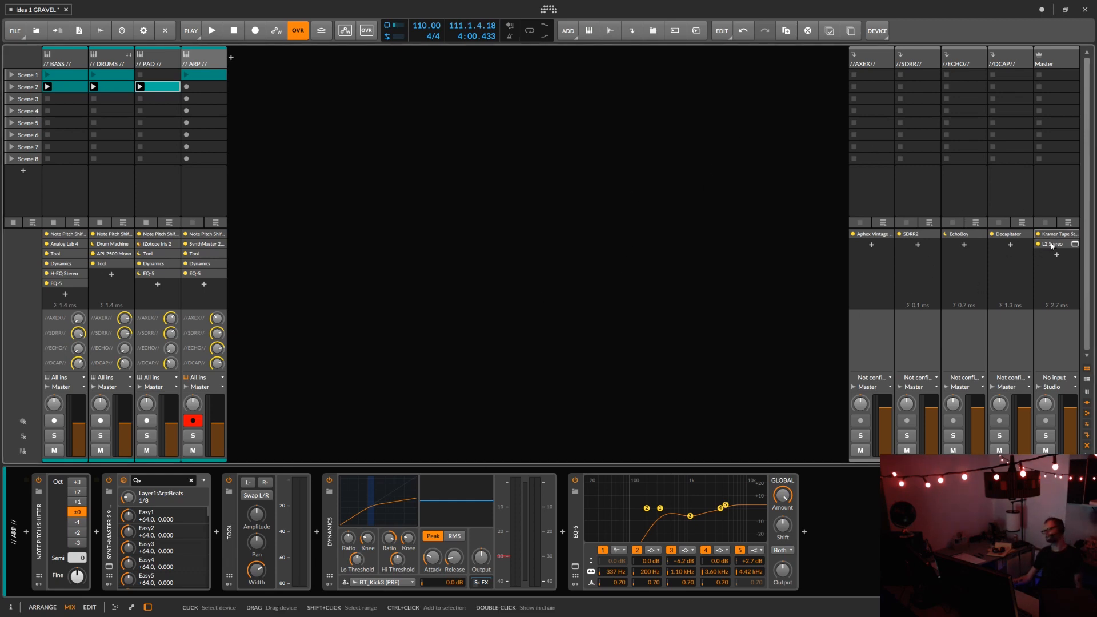
pyautogui.click(1075, 245)
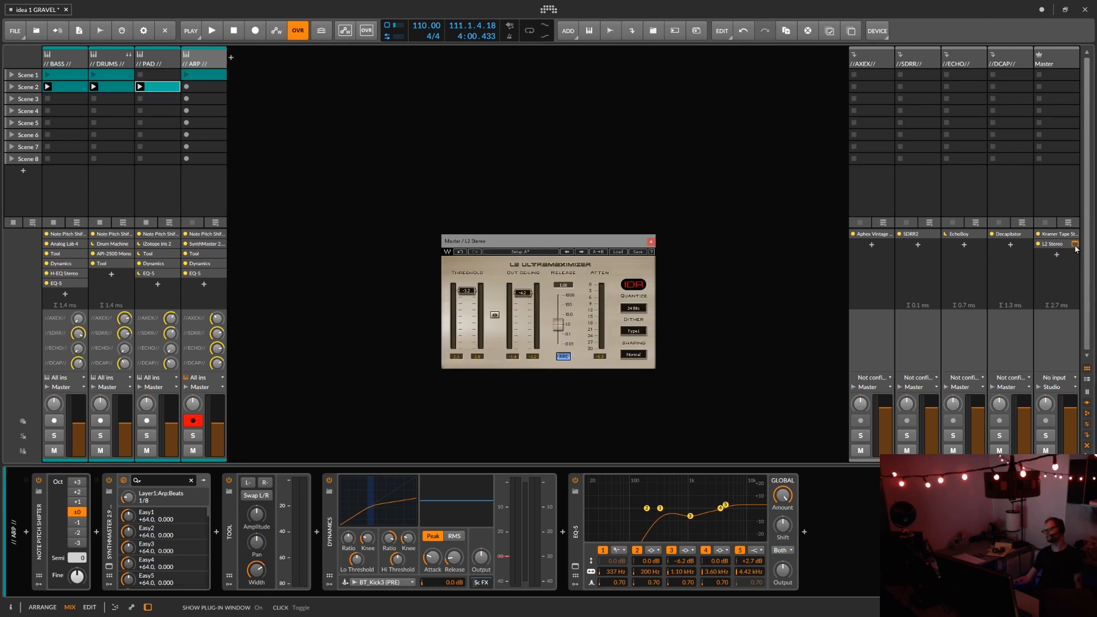
pyautogui.click(652, 243)
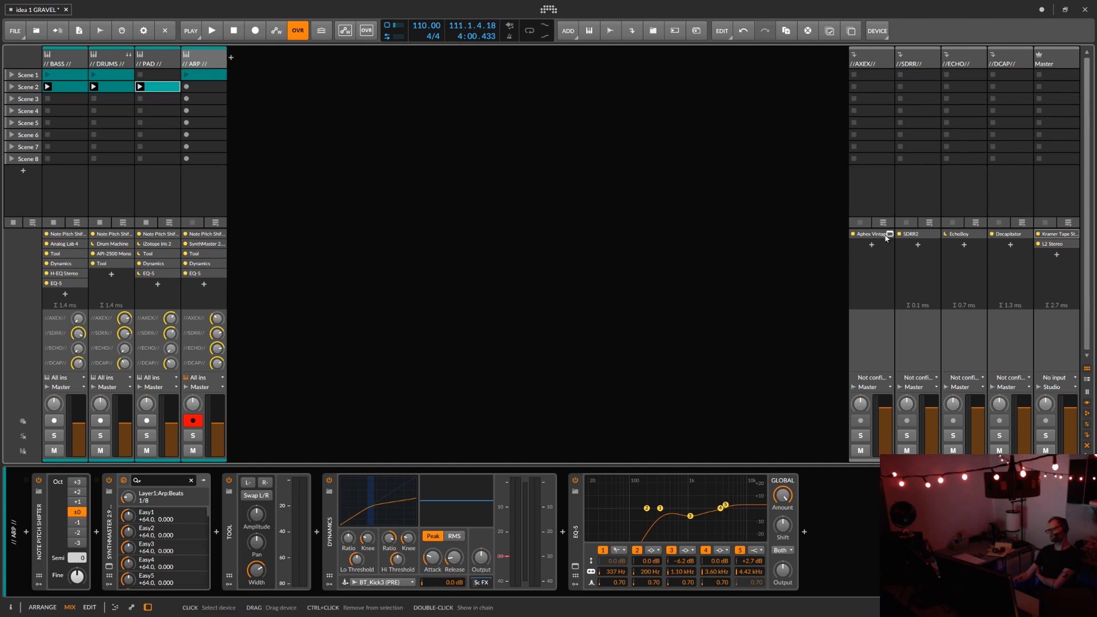
# Step: Examine the plug-ins on the //AXEX//, //SDRR//, //ECHO// and //DCAP// effect tracks, closing all their windows when done
pyautogui.click(890, 234)
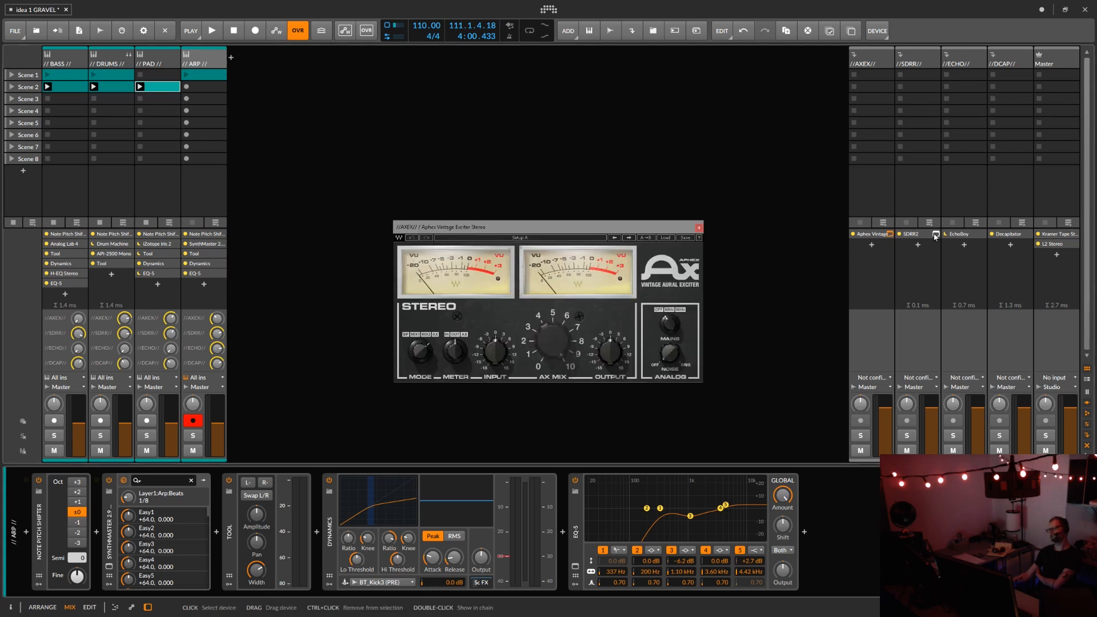
pyautogui.click(935, 234)
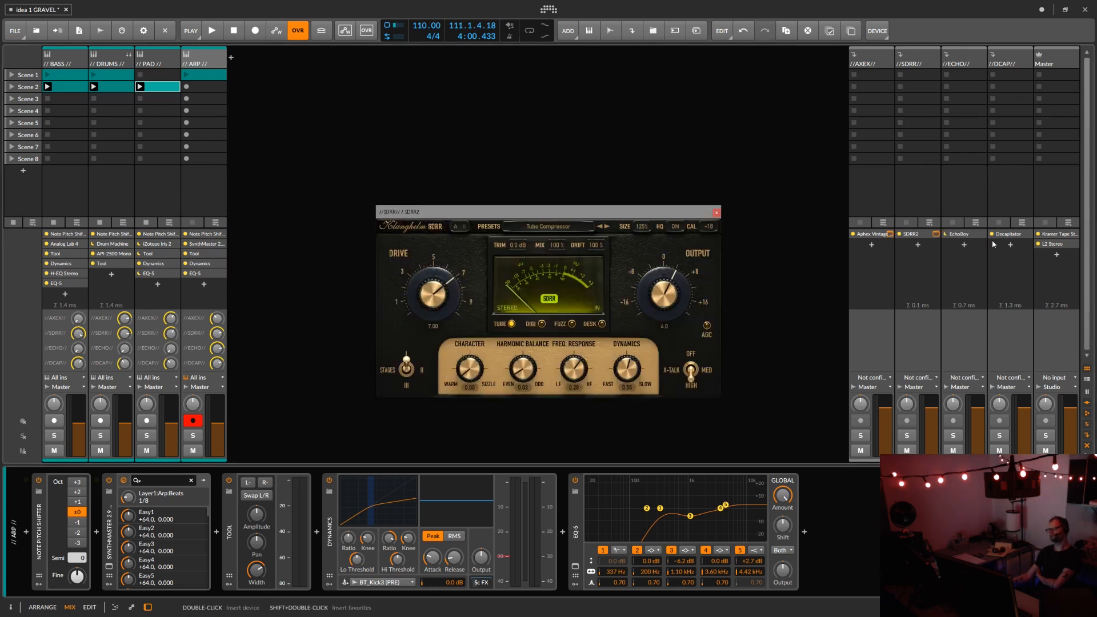
pyautogui.click(982, 234)
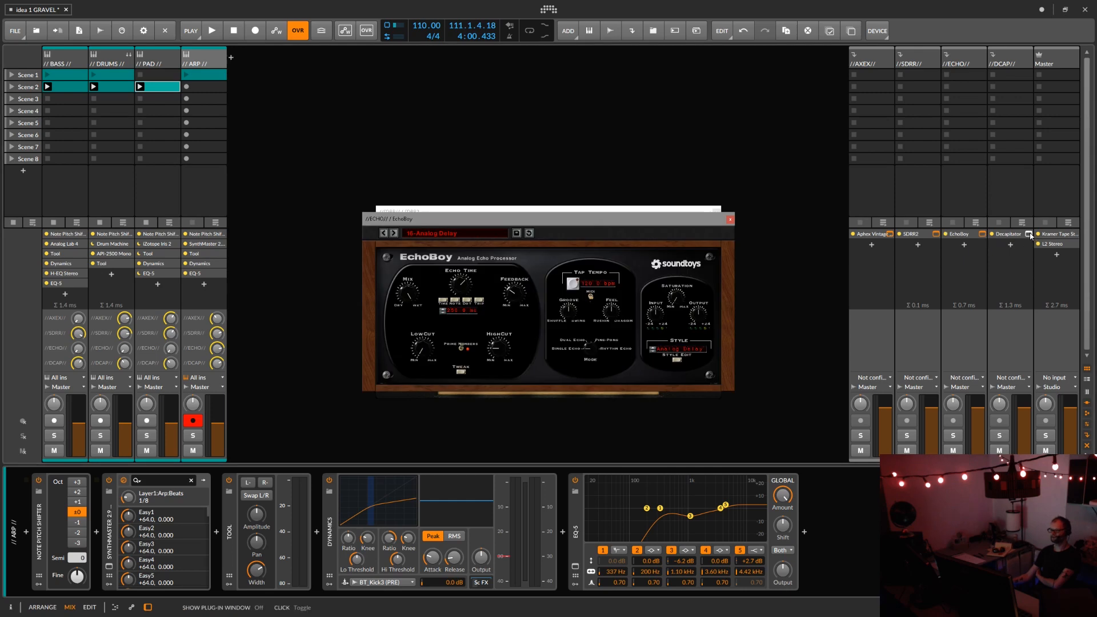
pyautogui.click(1029, 234)
pyautogui.click(1029, 234)
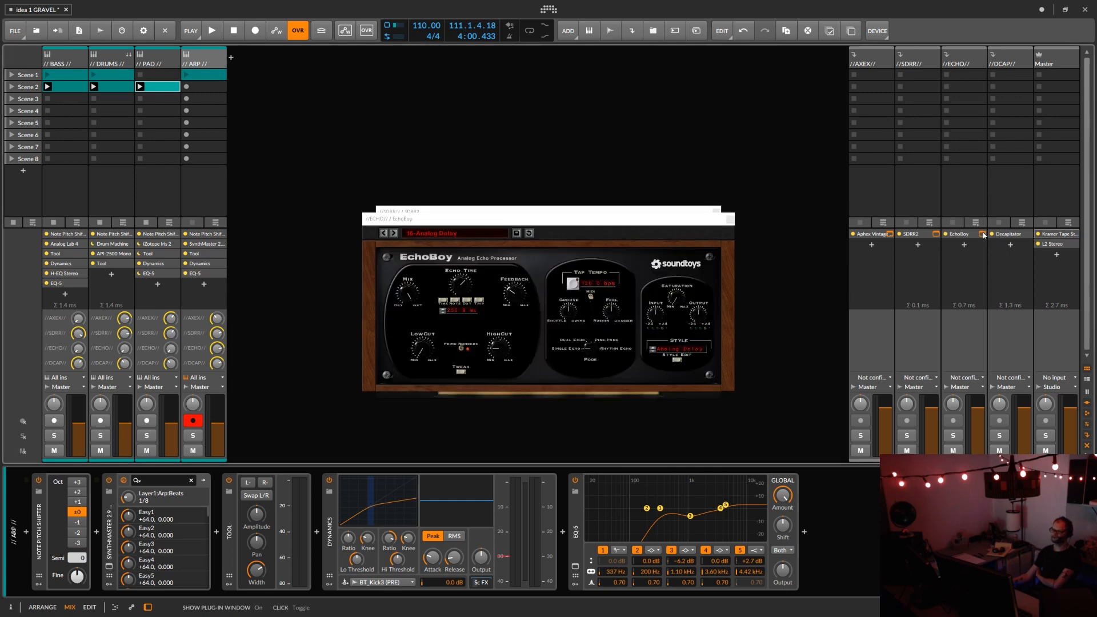
pyautogui.click(982, 234)
pyautogui.click(938, 233)
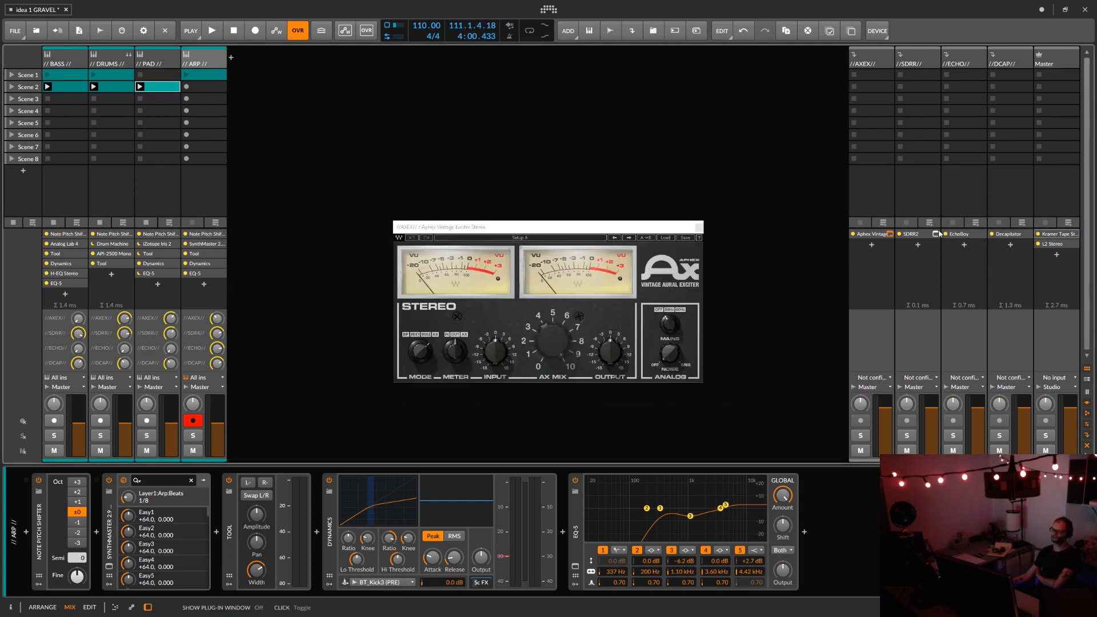
pyautogui.click(939, 233)
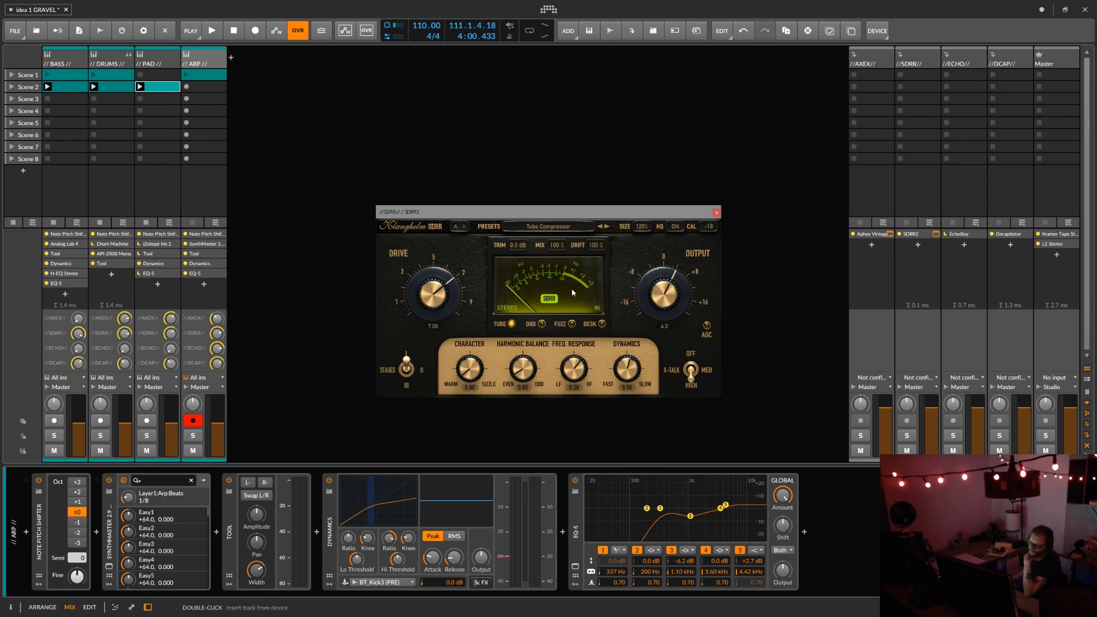
pyautogui.click(716, 213)
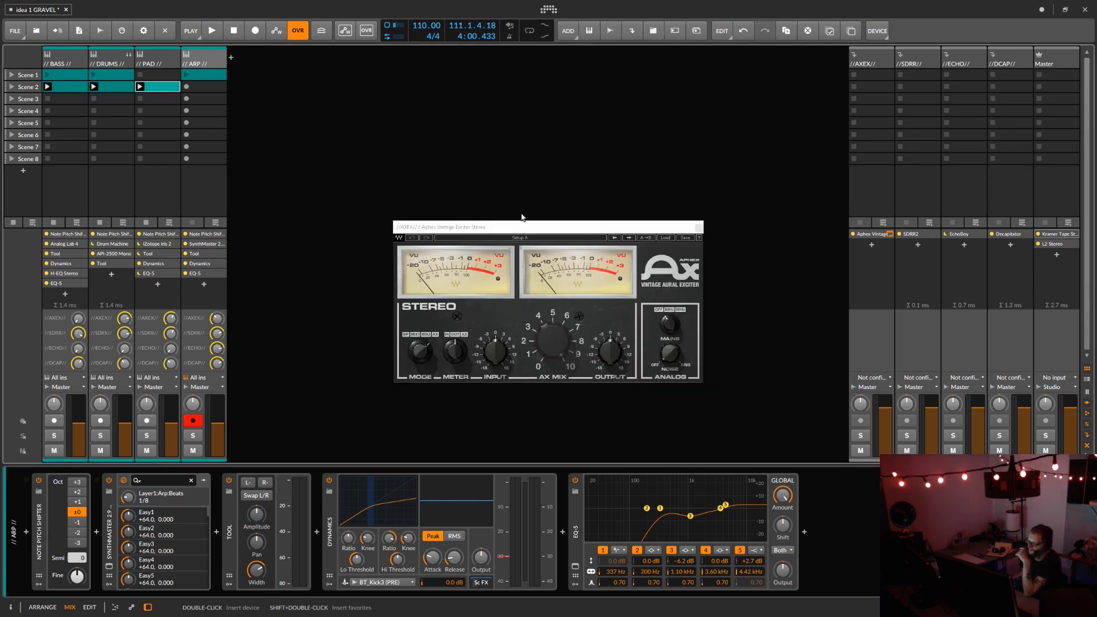
pyautogui.click(700, 229)
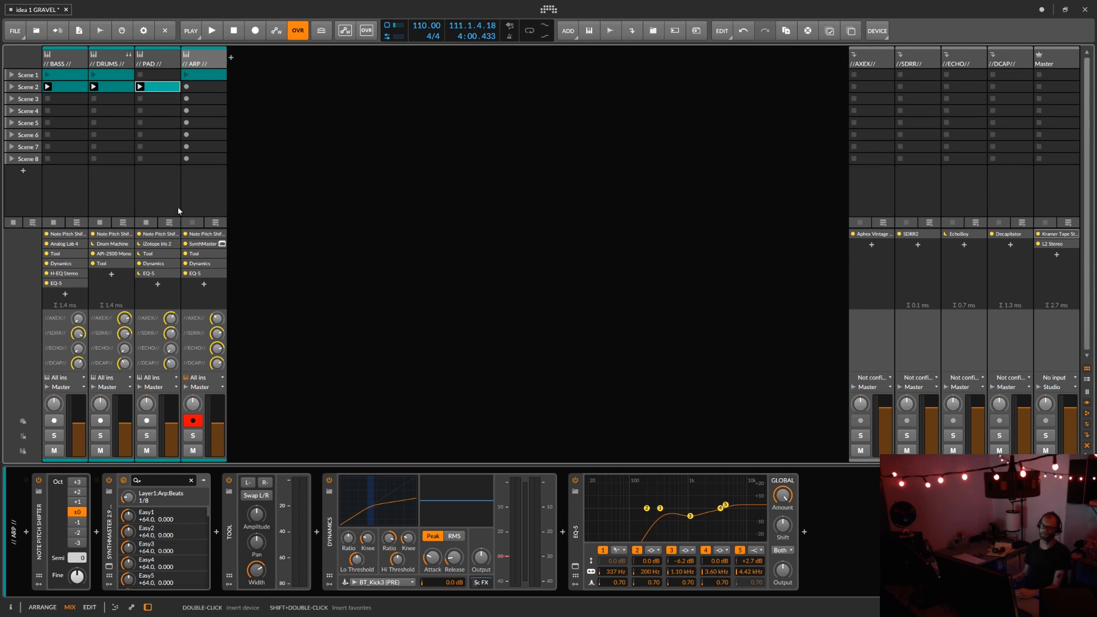
# Step: Unfold the DRUMS track's individual drum chains and open its Scene 2 clip in the detail editor
pyautogui.click(128, 57)
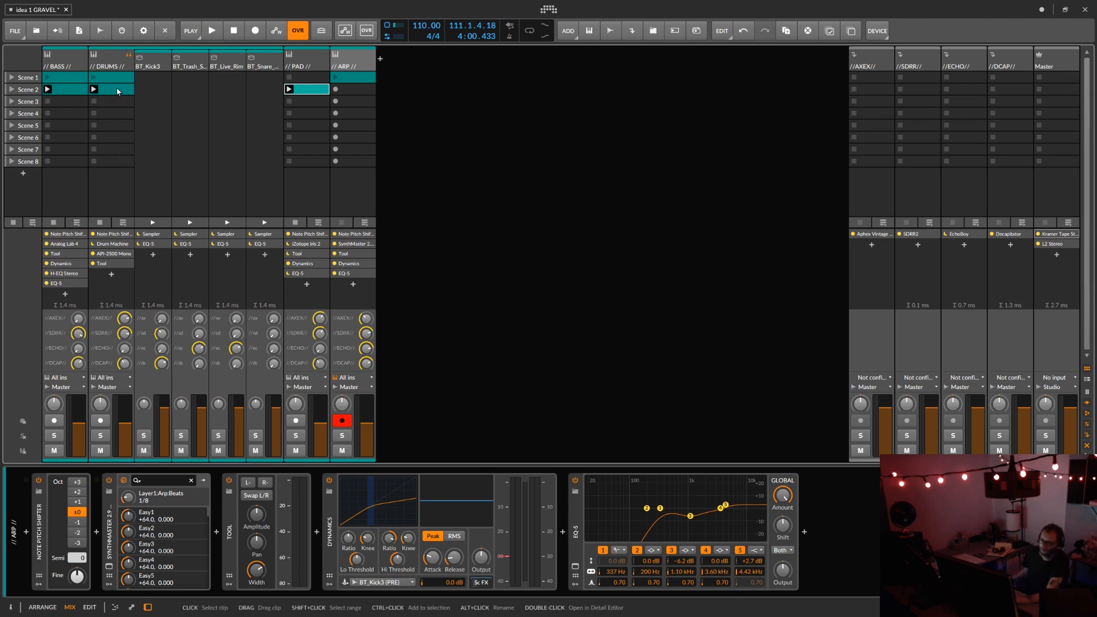
pyautogui.click(155, 75)
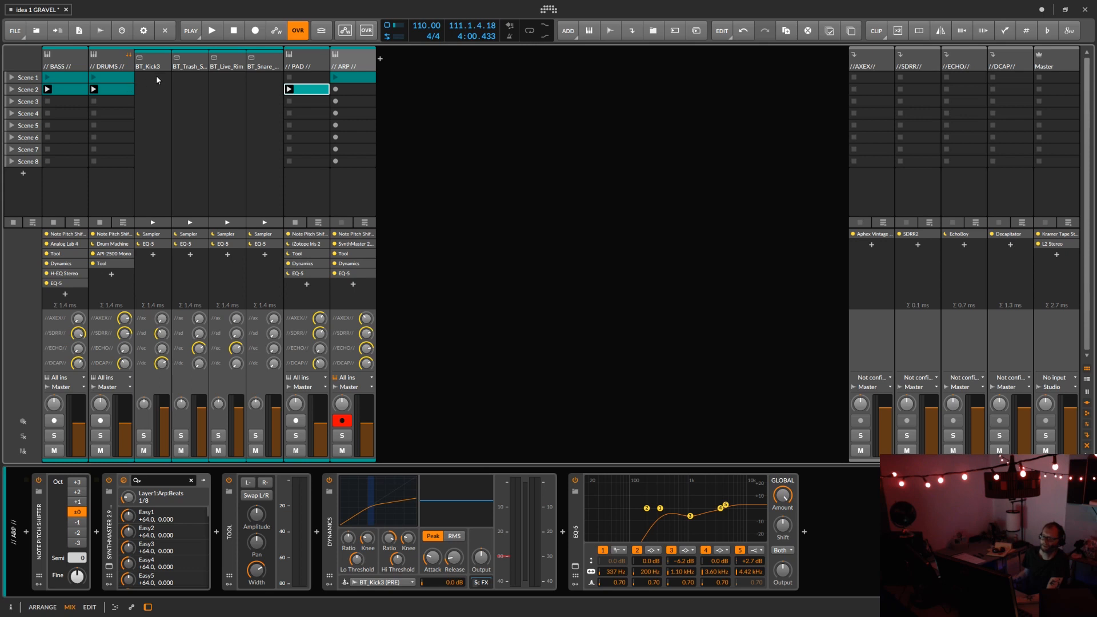
pyautogui.click(188, 73)
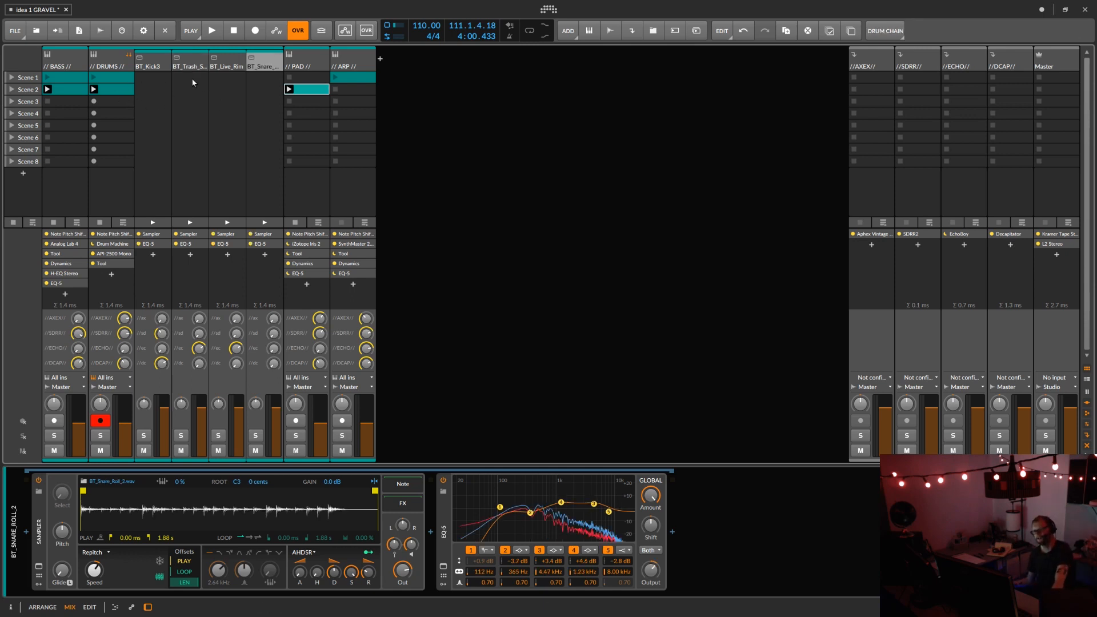
pyautogui.click(127, 93)
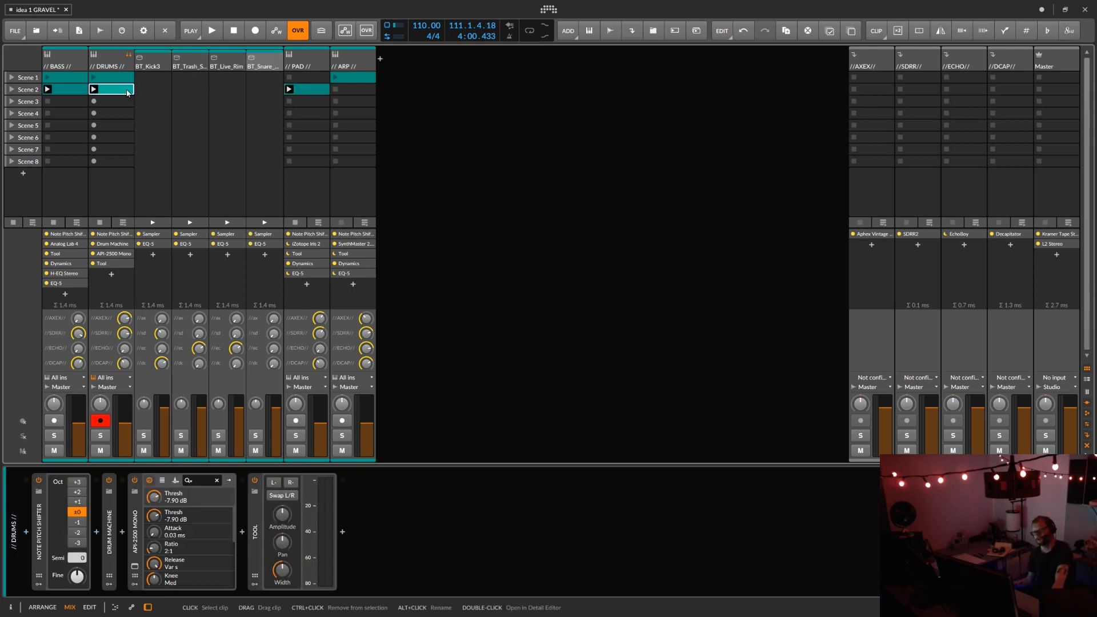
pyautogui.doubleClick(127, 93)
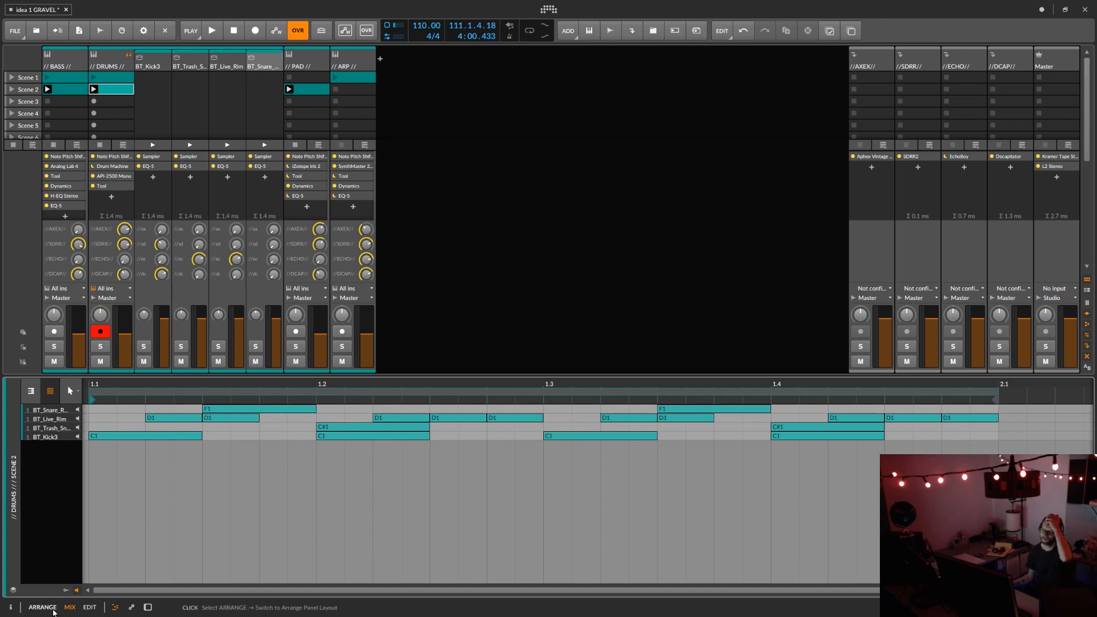
# Step: Switch to the arrangement, return all tracks to arranger playback and review the clip commands for the BASS #3 clip
pyautogui.click(55, 609)
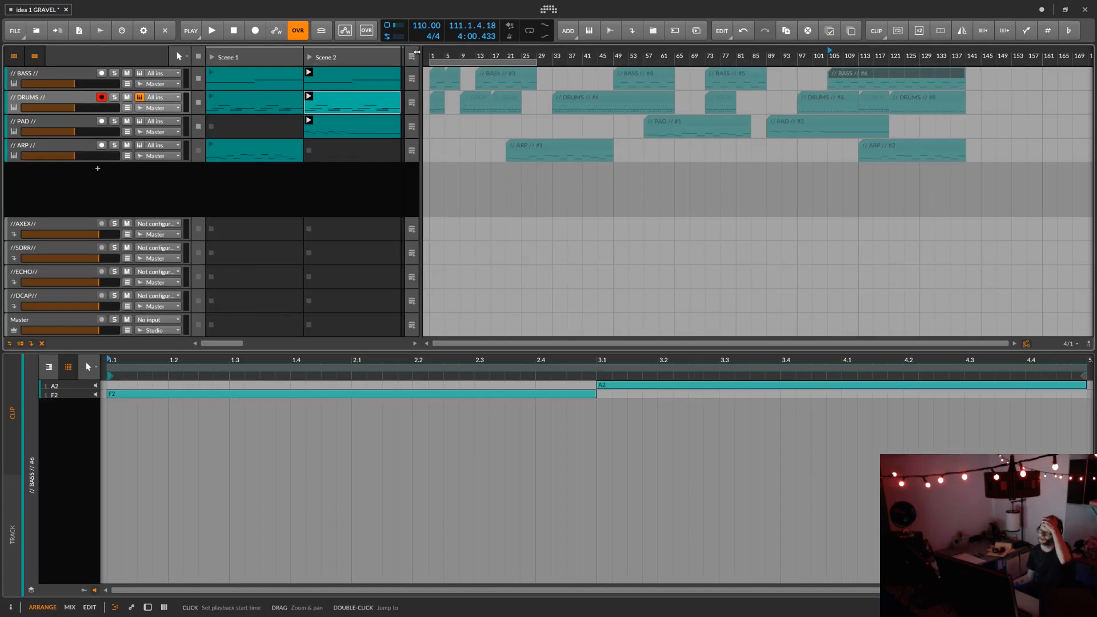
pyautogui.click(413, 57)
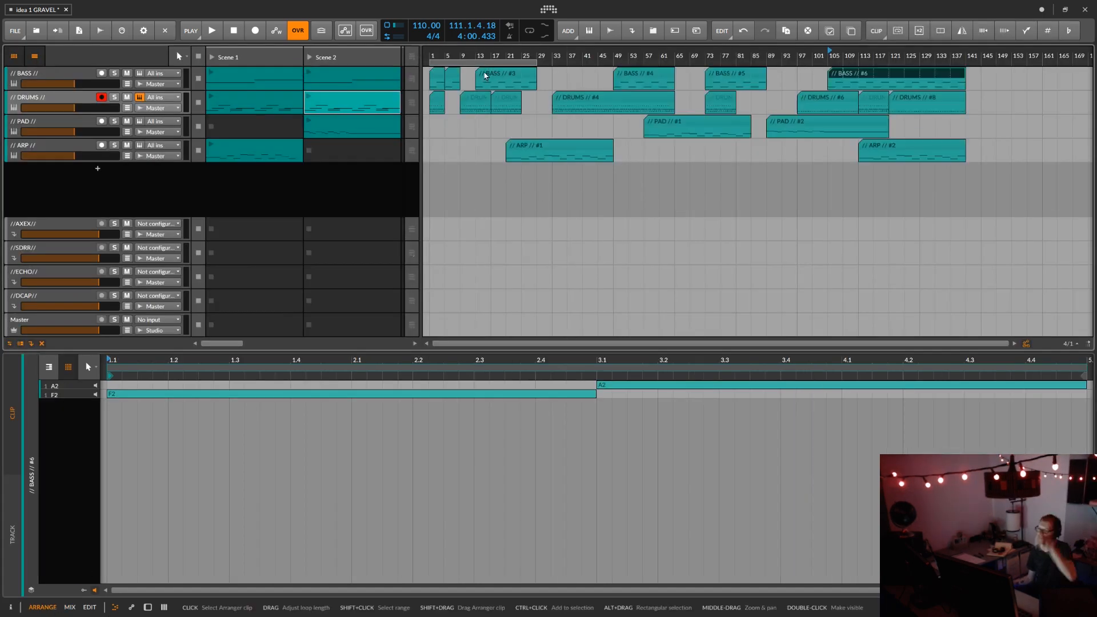
pyautogui.click(484, 76)
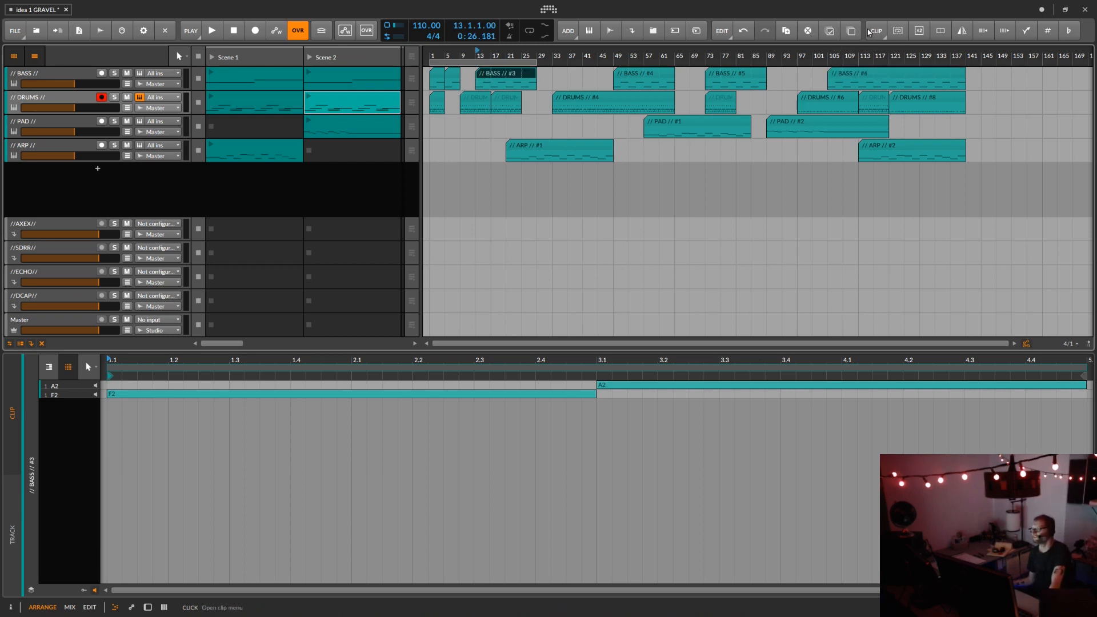
pyautogui.click(886, 33)
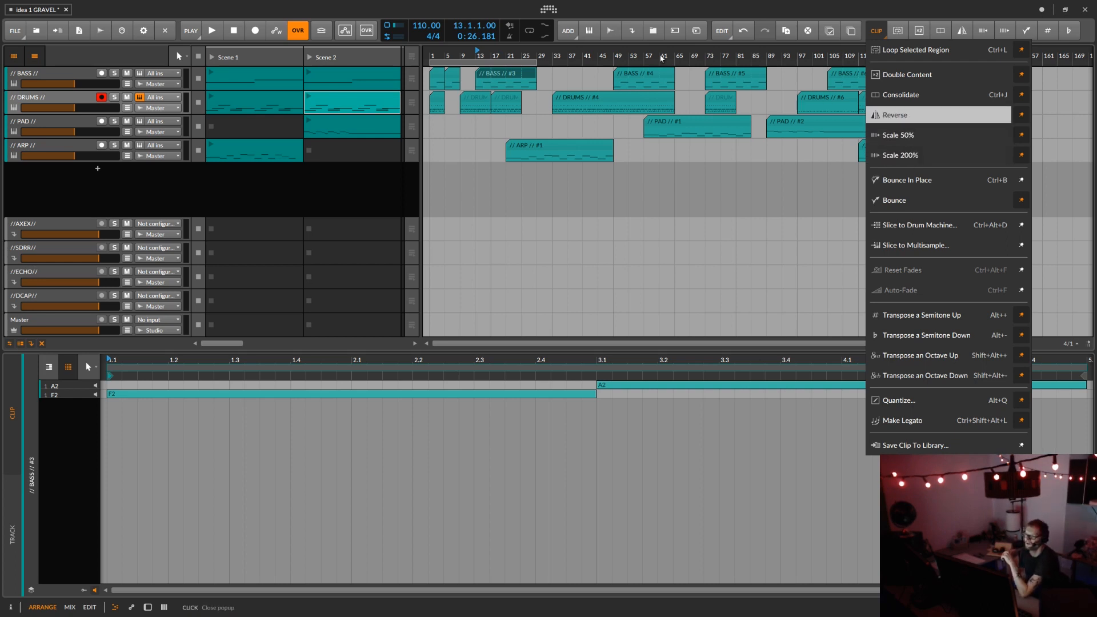
pyautogui.click(524, 49)
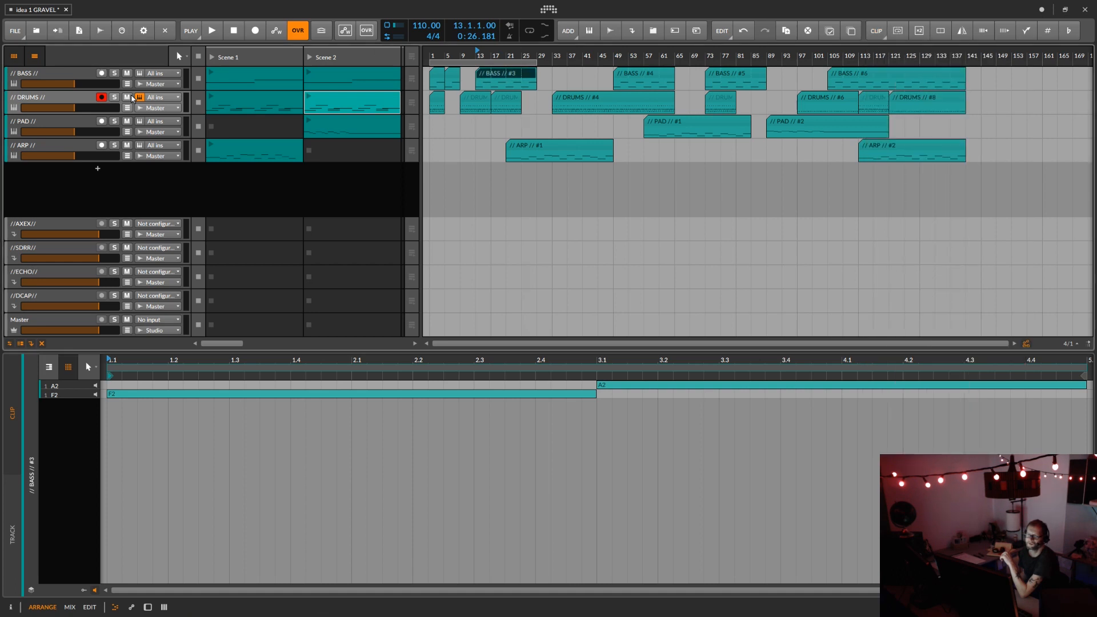
# Step: Show the ARP track's automation lane and draw a zigzag SynthMaster Easy1 curve from bar 21 to bar 37
pyautogui.click(128, 156)
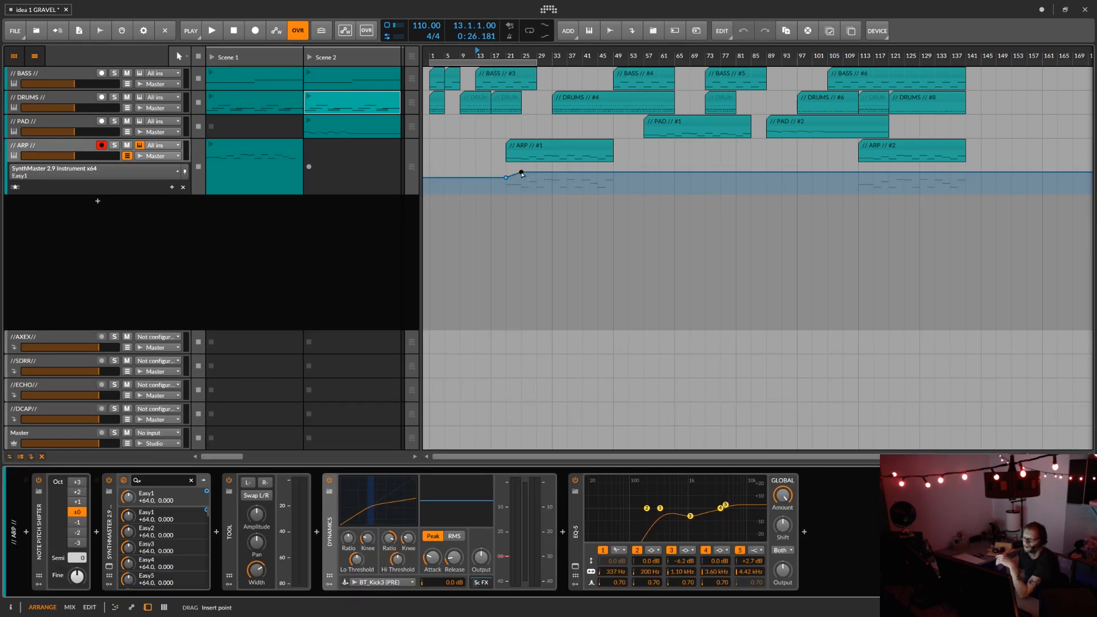
pyautogui.moveTo(541, 172); pyautogui.dragTo(567, 165)
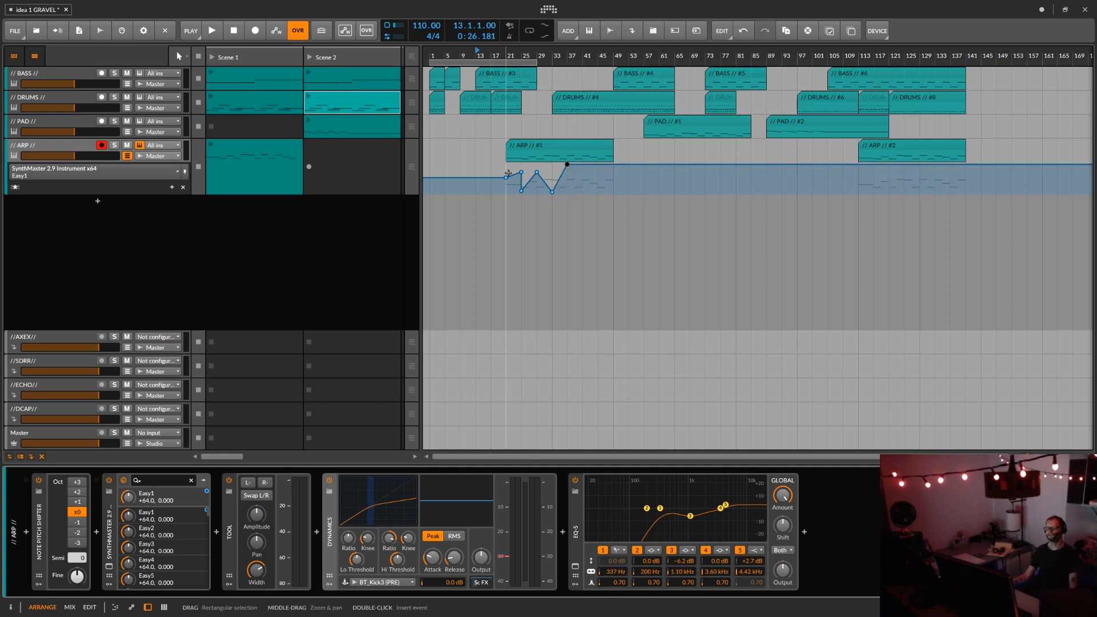
# Step: Select all the Easy1 automation points under the ARP #1 clip and review the commands available for them
pyautogui.moveTo(506, 170); pyautogui.dragTo(584, 197)
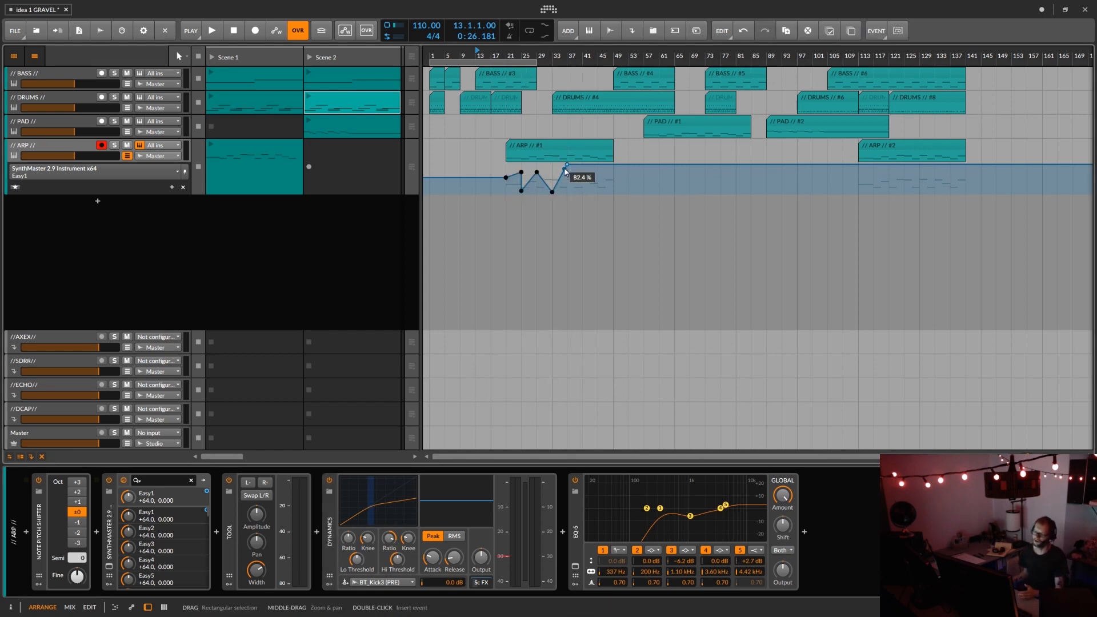
pyautogui.click(568, 165)
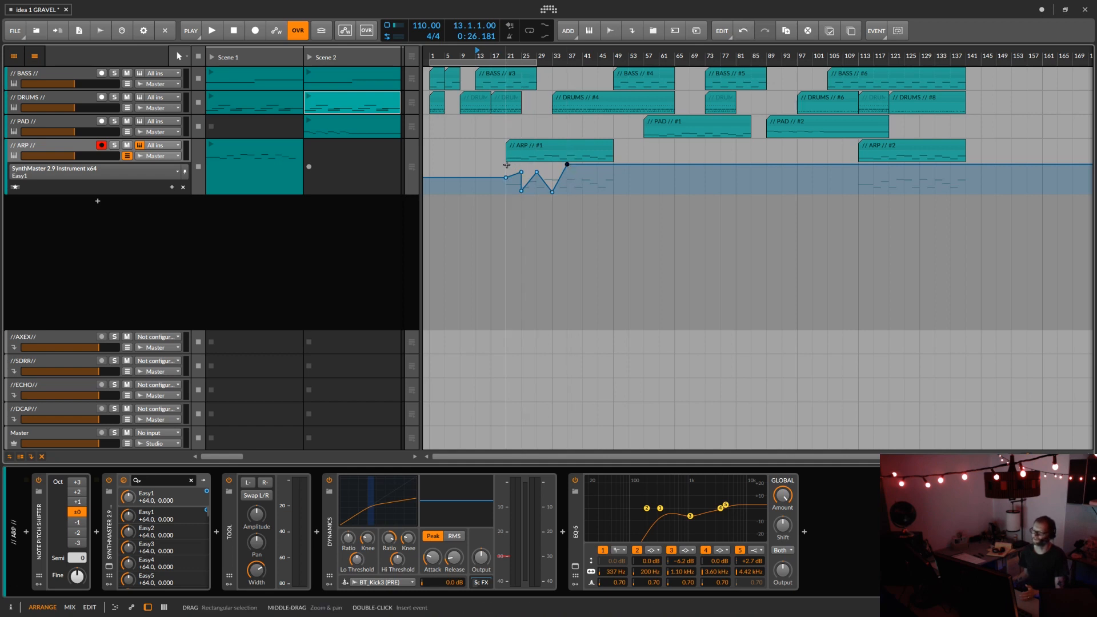
pyautogui.moveTo(507, 168); pyautogui.dragTo(581, 184)
pyautogui.moveTo(507, 164); pyautogui.dragTo(571, 200)
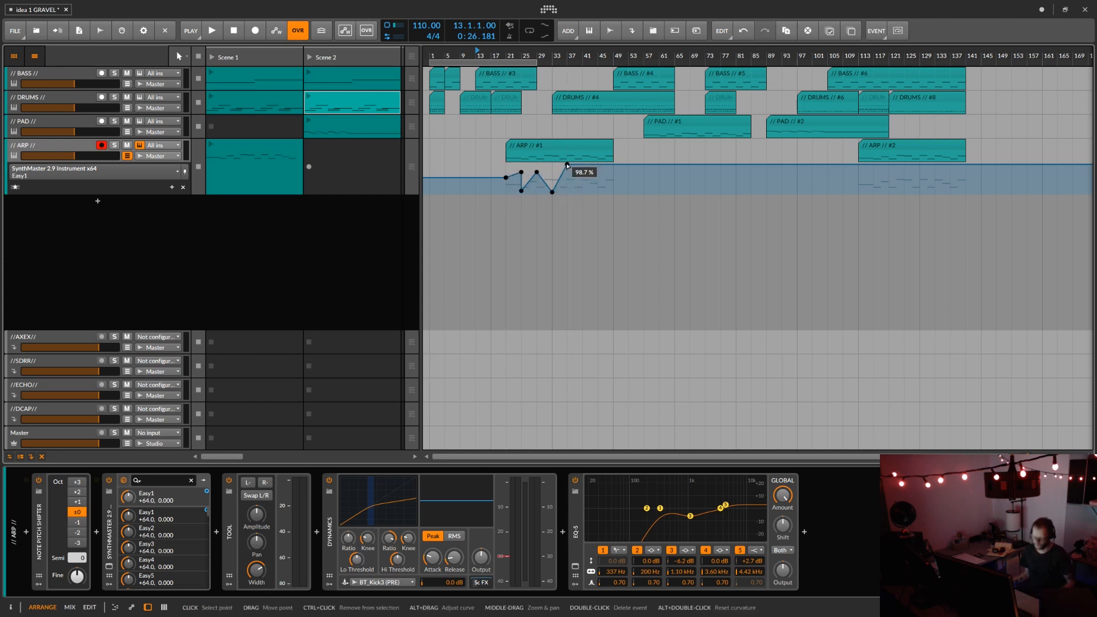
pyautogui.rightClick(568, 165)
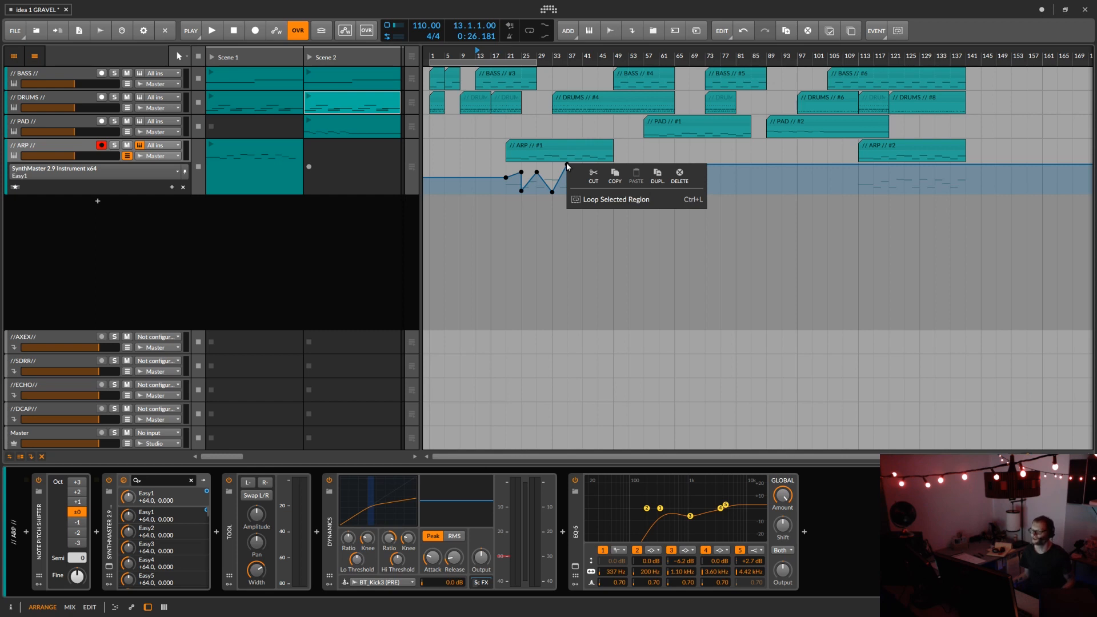
pyautogui.click(876, 31)
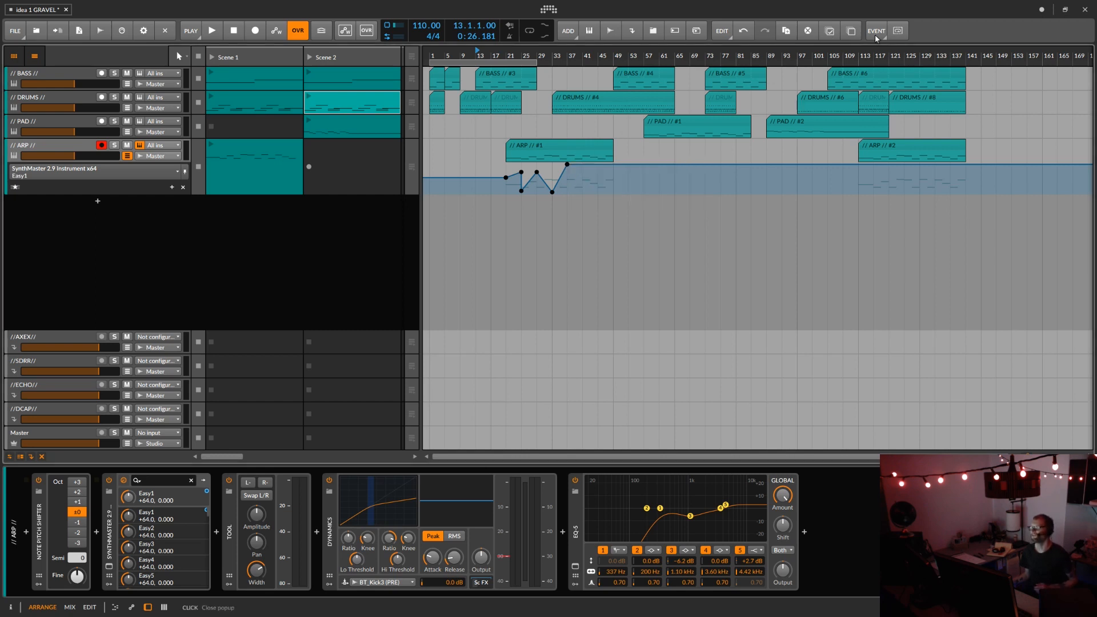
pyautogui.click(876, 31)
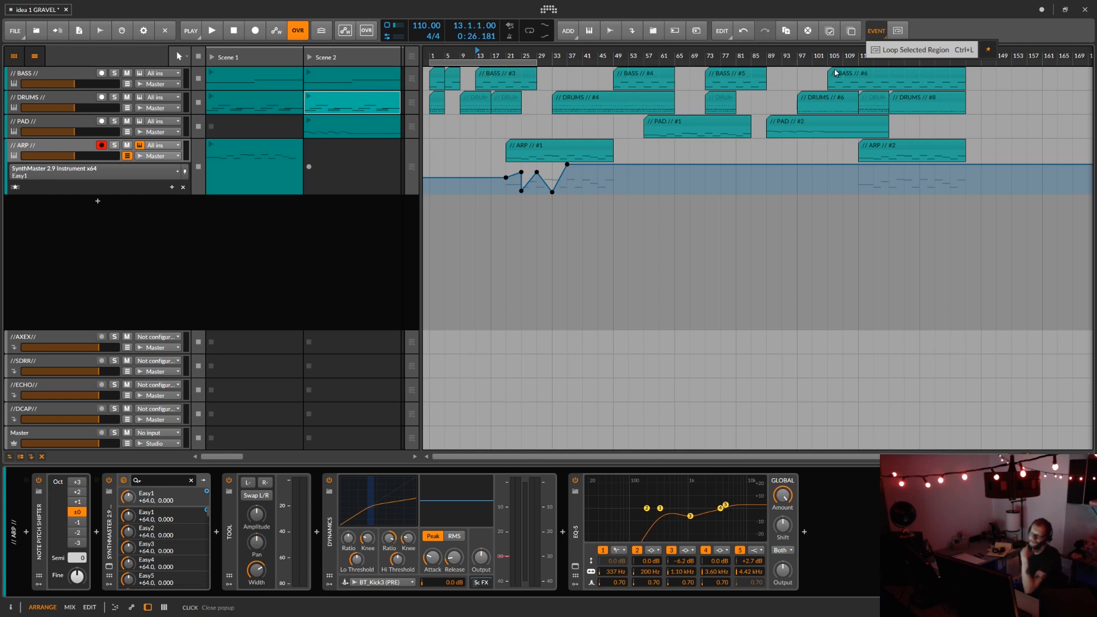
pyautogui.click(505, 174)
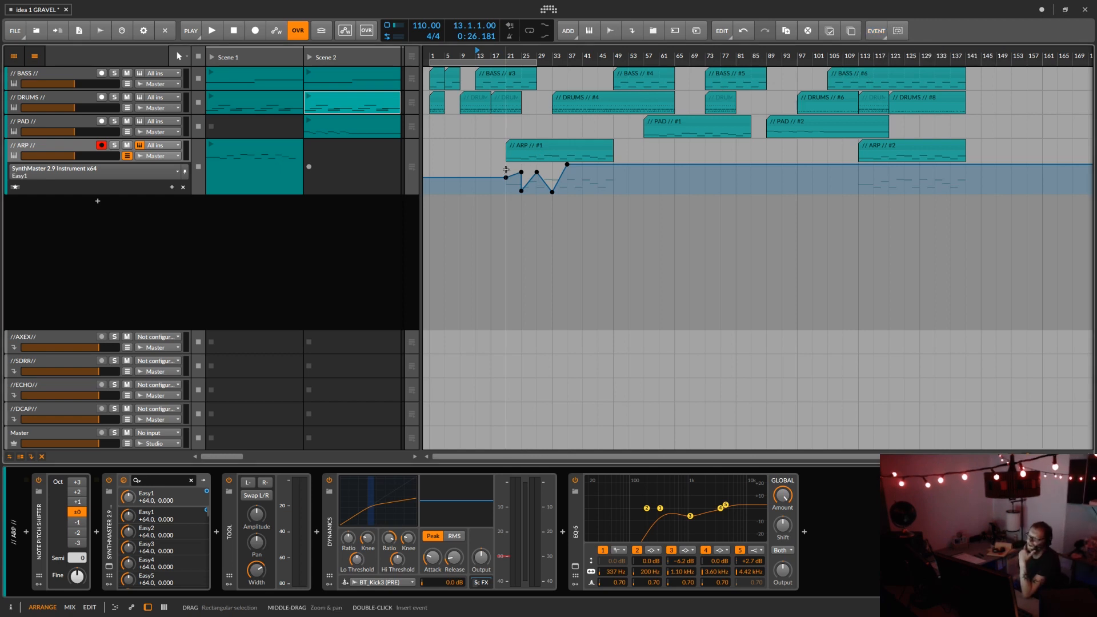
# Step: Select the time range from bar 21 to 37 in the Easy1 automation lane and review the commands available for it
pyautogui.press('2')
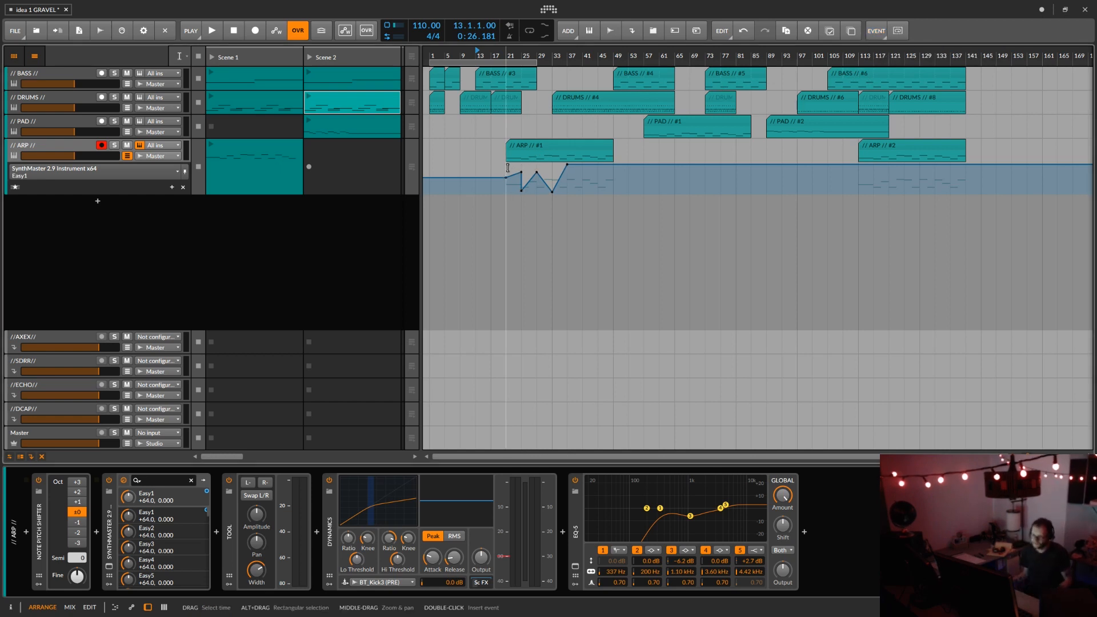
pyautogui.moveTo(506, 169); pyautogui.dragTo(564, 206)
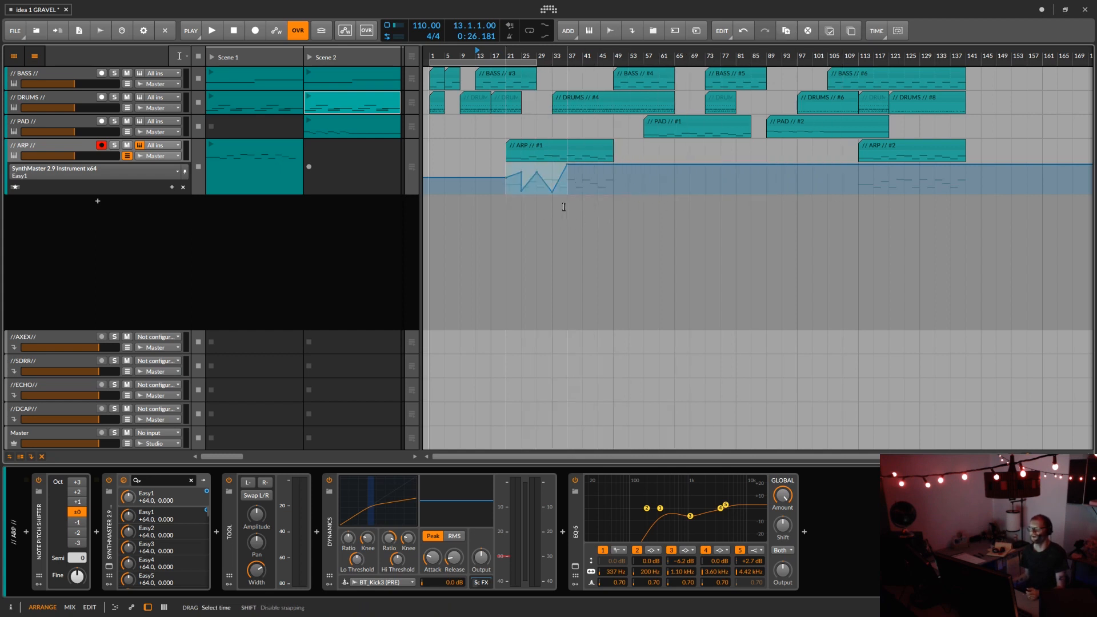
pyautogui.rightClick(543, 177)
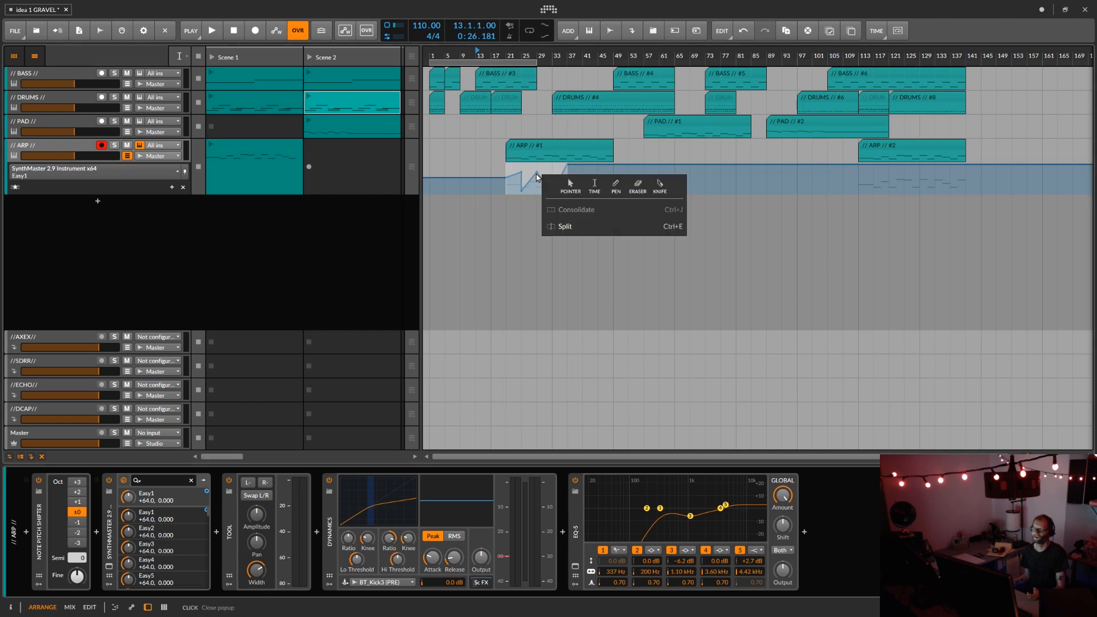
pyautogui.click(536, 174)
pyautogui.click(879, 32)
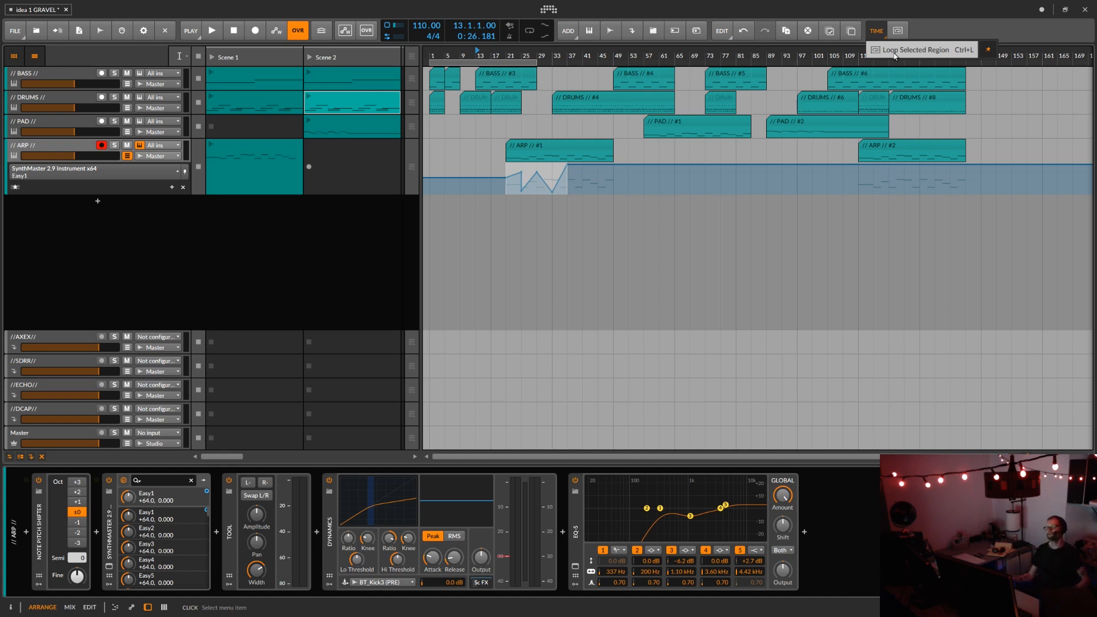
# Step: Duplicate the selected Easy1 automation from bar 21 to 37 repeatedly until the zigzag extends to bar 101
pyautogui.click(536, 180)
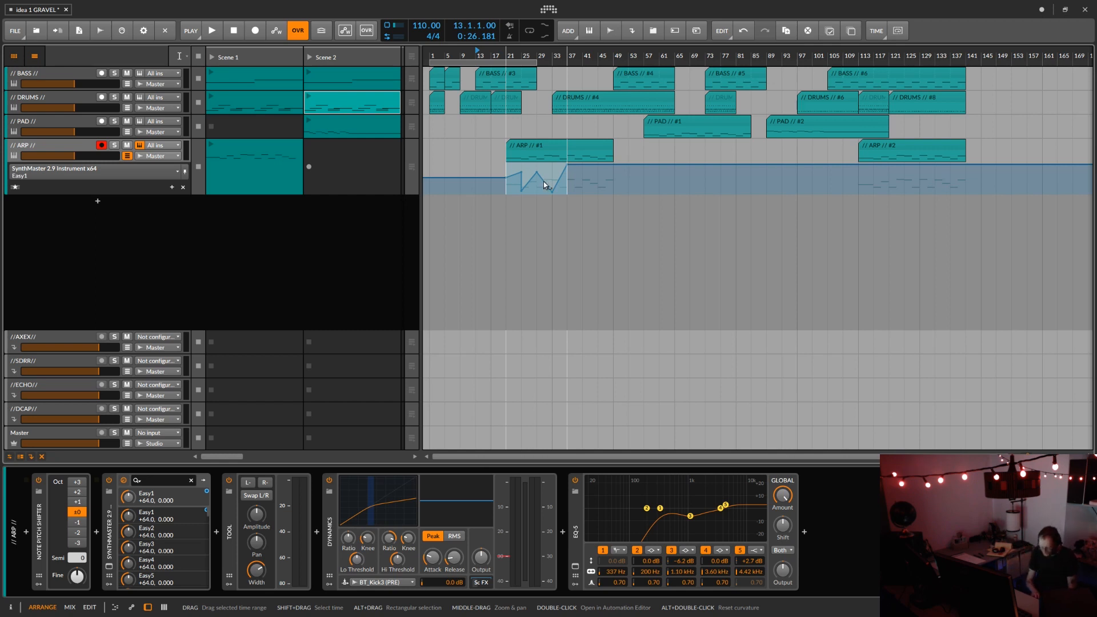
pyautogui.hotkey('ctrl', 'd')
pyautogui.hotkey('ctrl', 'd')
pyautogui.hotkey('ctrl', 'd')
pyautogui.hotkey('ctrl', 'd')
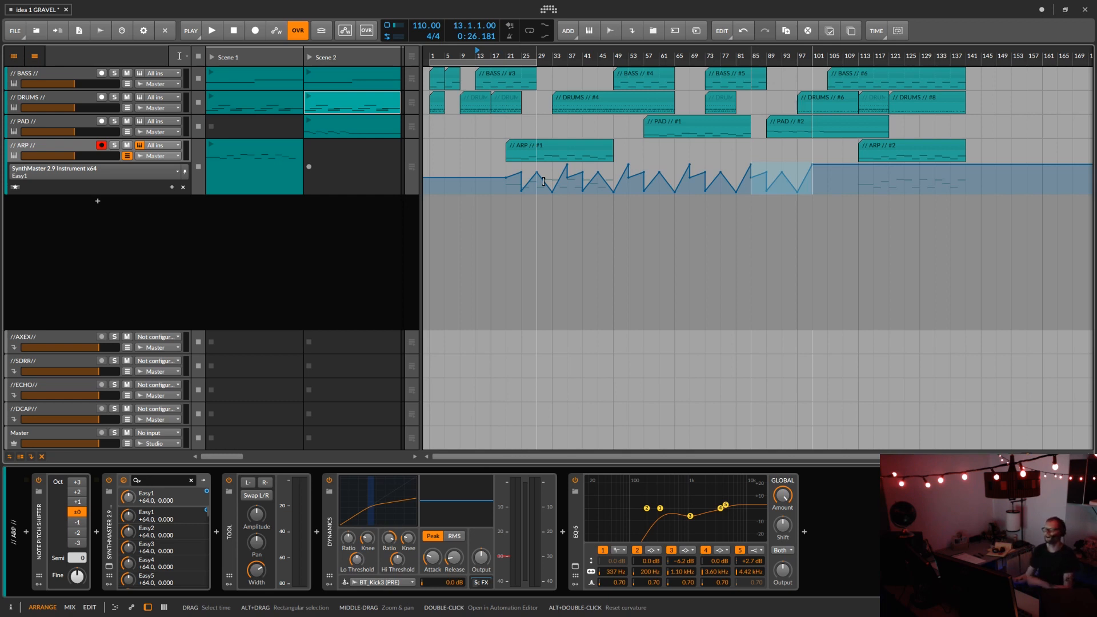
# Step: Select the entire zigzag from bar 21 to bar 101 as a time range in the Easy1 automation lane
pyautogui.moveTo(506, 181); pyautogui.dragTo(814, 185)
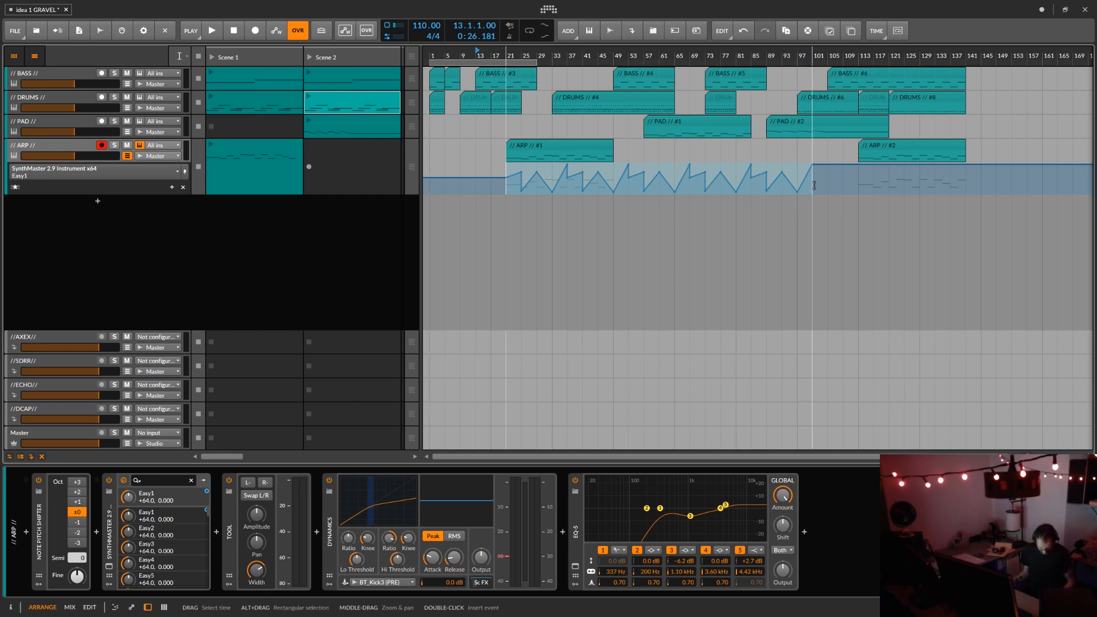
pyautogui.click(815, 185)
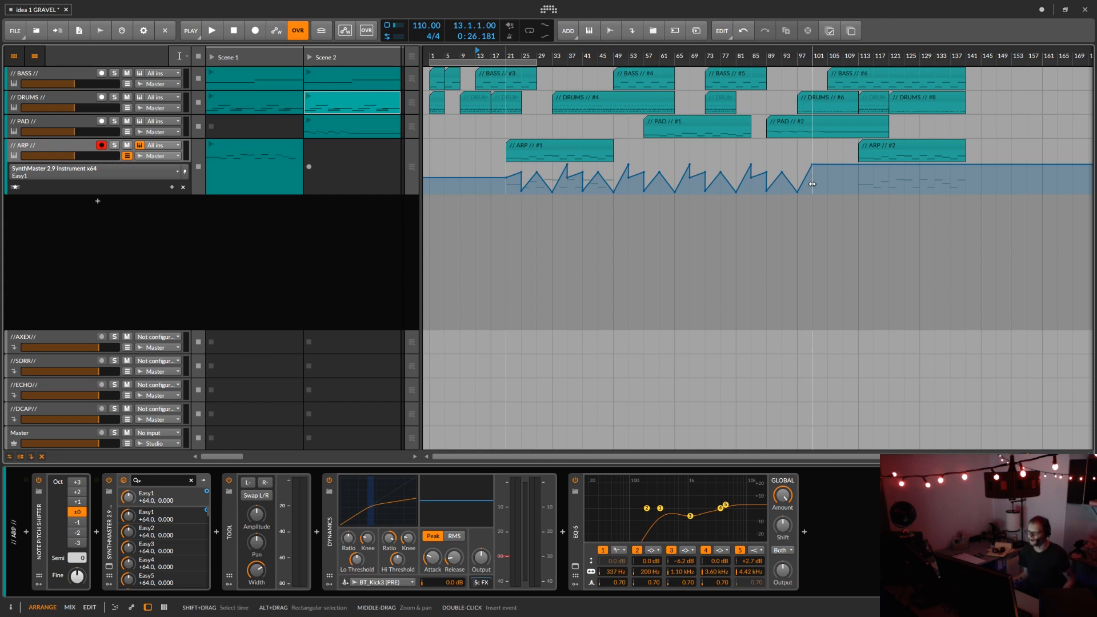
pyautogui.click(813, 184)
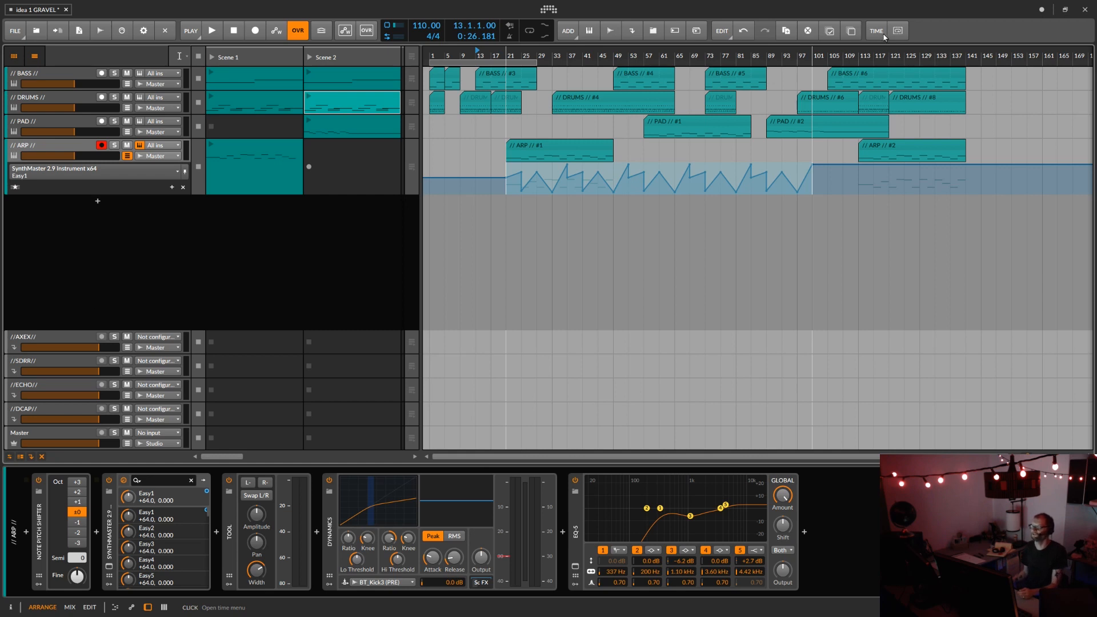
# Step: Select the ARP #1 clip and review the clip commands available for it
pyautogui.click(584, 144)
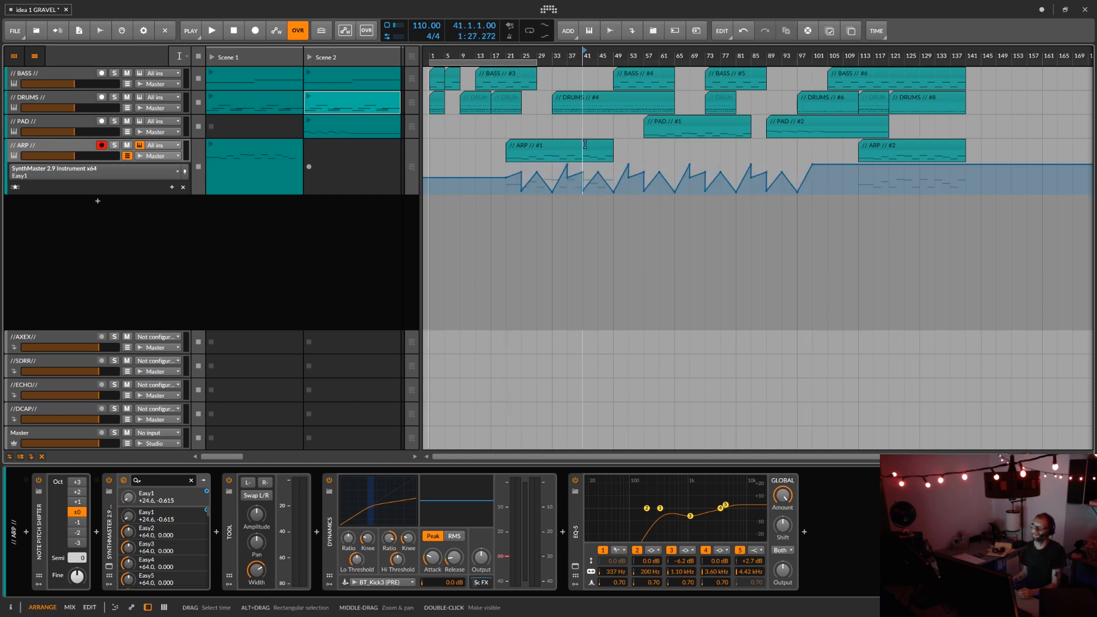
pyautogui.click(584, 144)
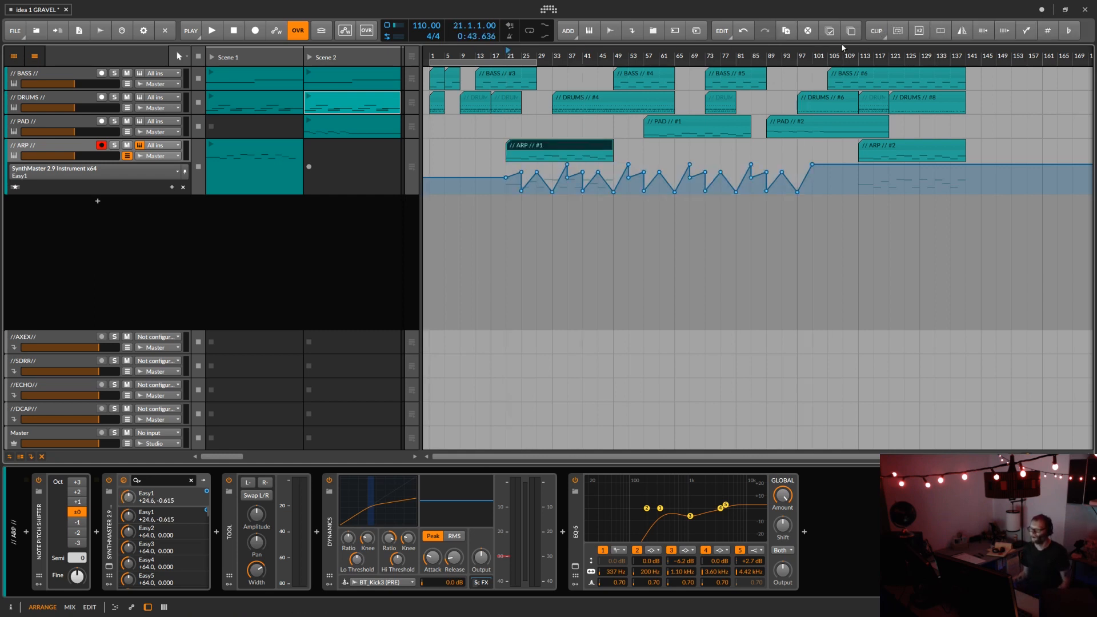
pyautogui.click(875, 37)
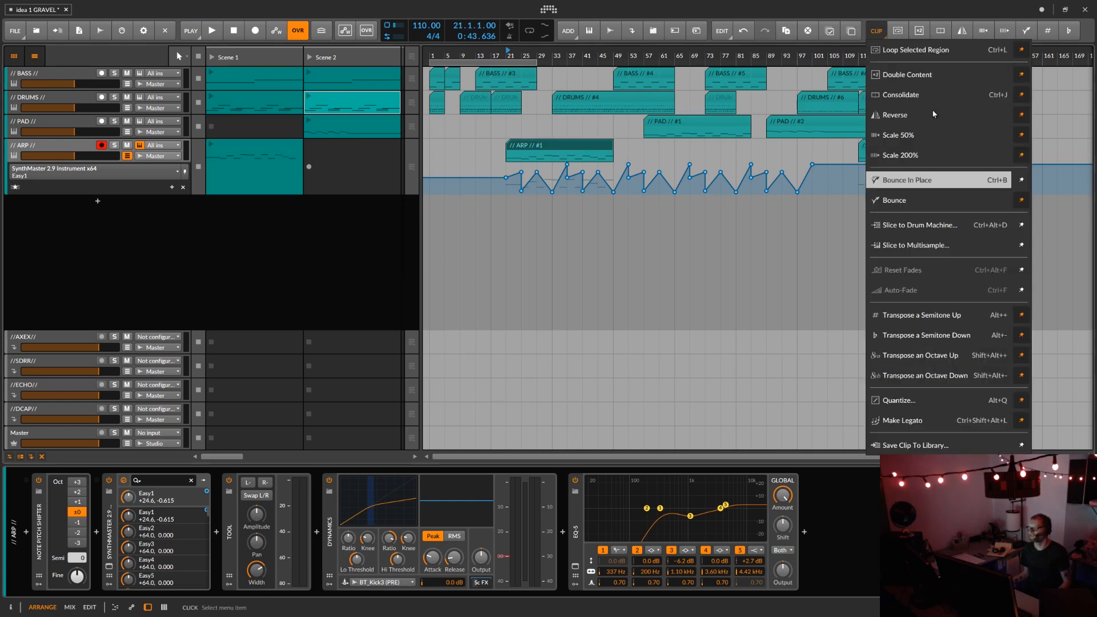
pyautogui.click(506, 174)
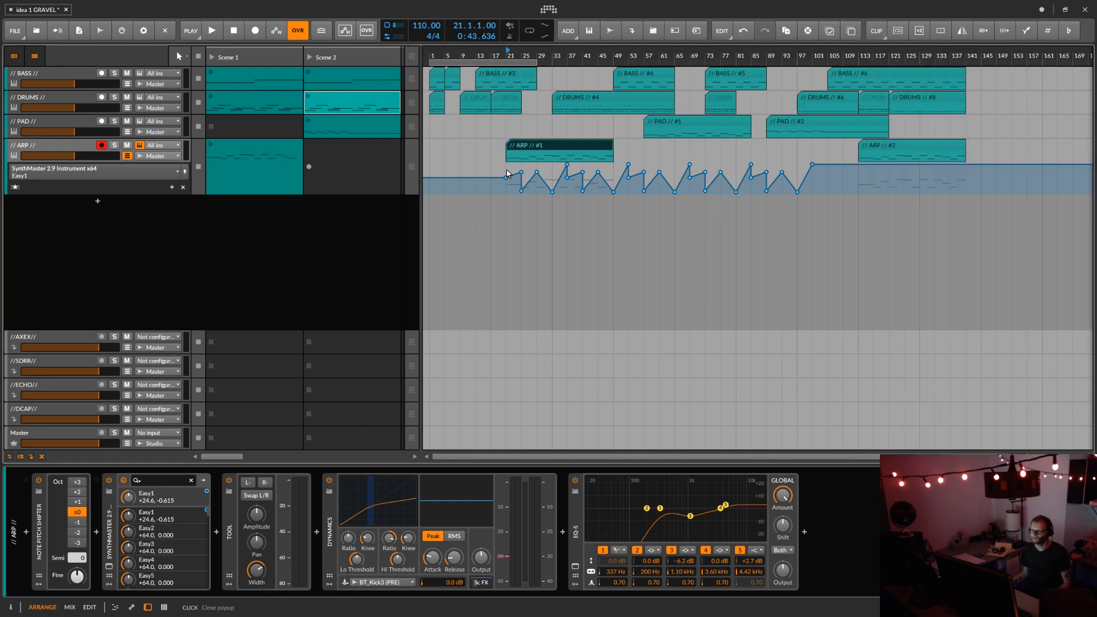
# Step: Select the time range from bar 21 to 65 in the Easy1 automation lane and review its time commands
pyautogui.moveTo(506, 174); pyautogui.dragTo(675, 180)
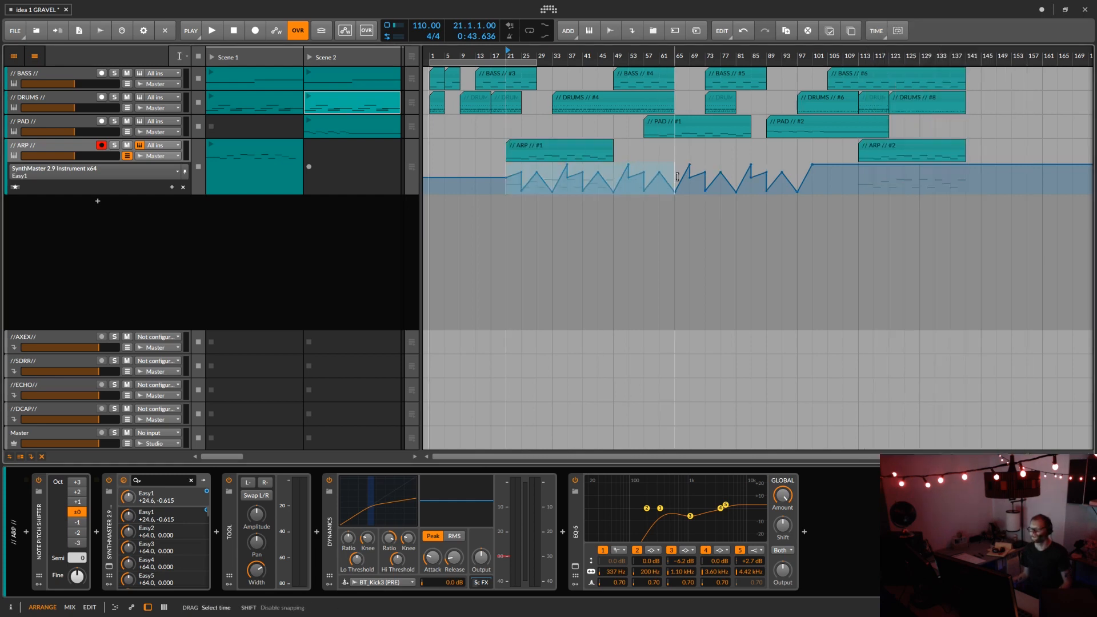
pyautogui.click(876, 31)
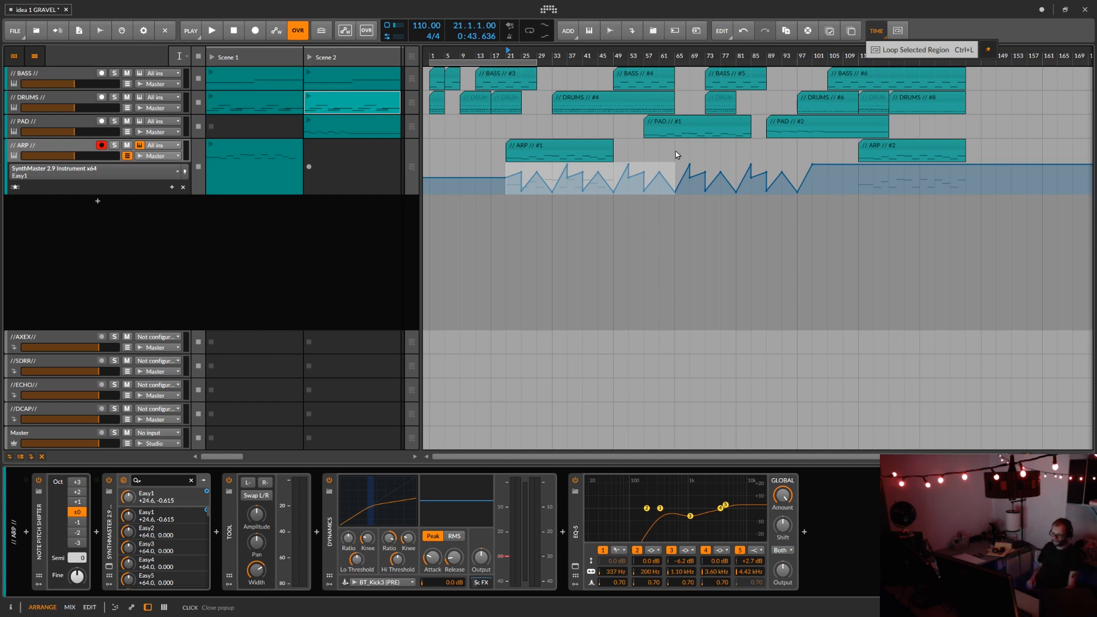
pyautogui.click(548, 148)
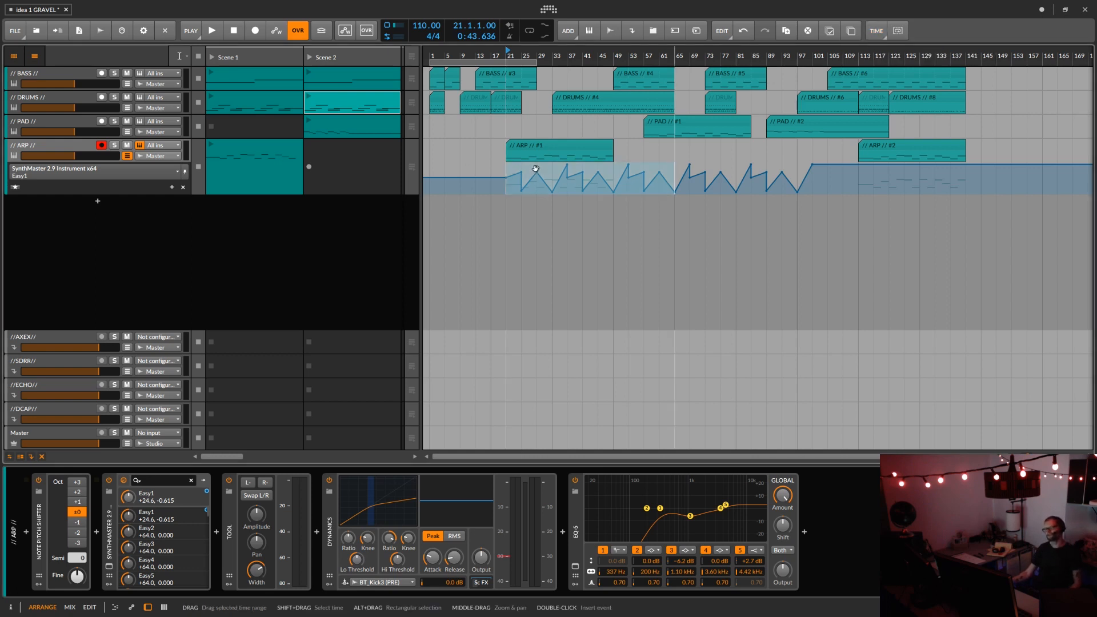
pyautogui.click(548, 148)
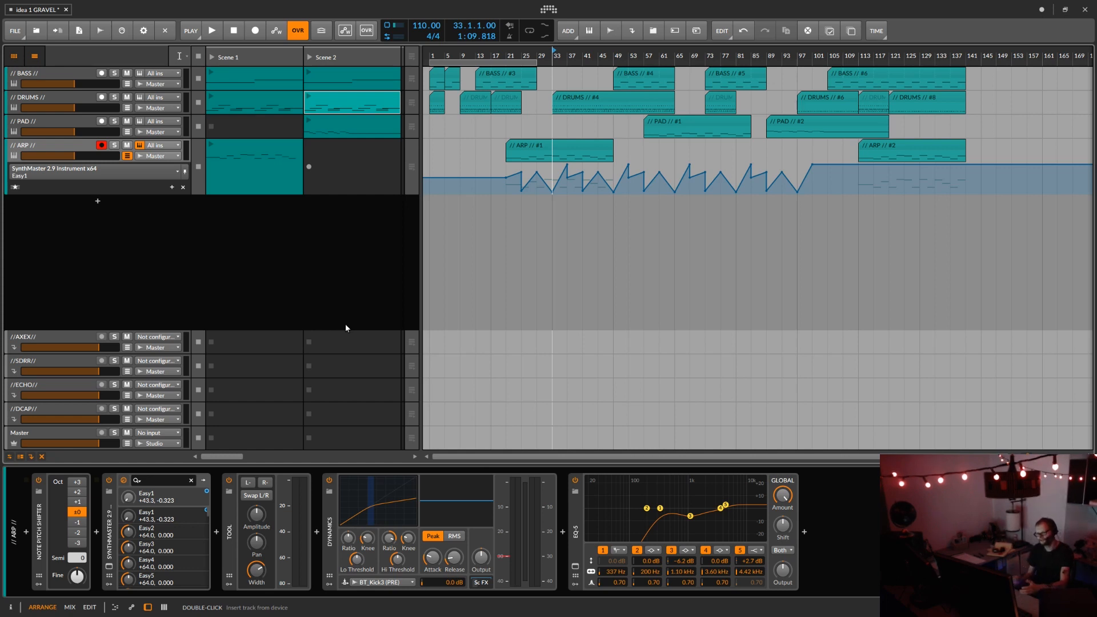
# Step: Add an instrument track below the ARP track and load the Jupiter-Drone Poly Grid preset by Polarity on it
pyautogui.click(59, 146)
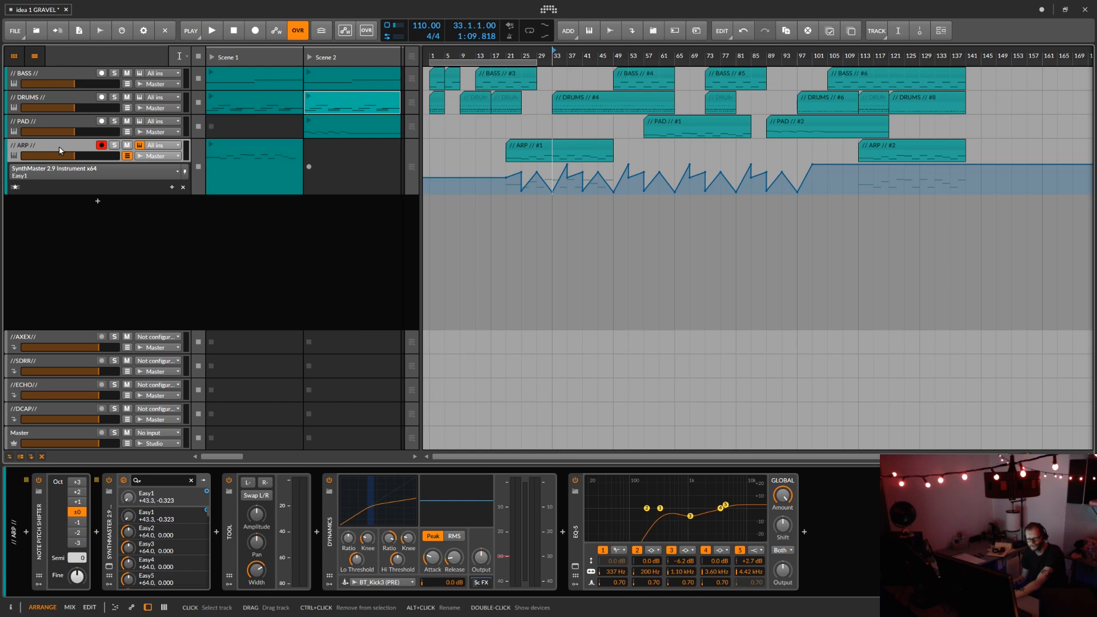
pyautogui.doubleClick(98, 204)
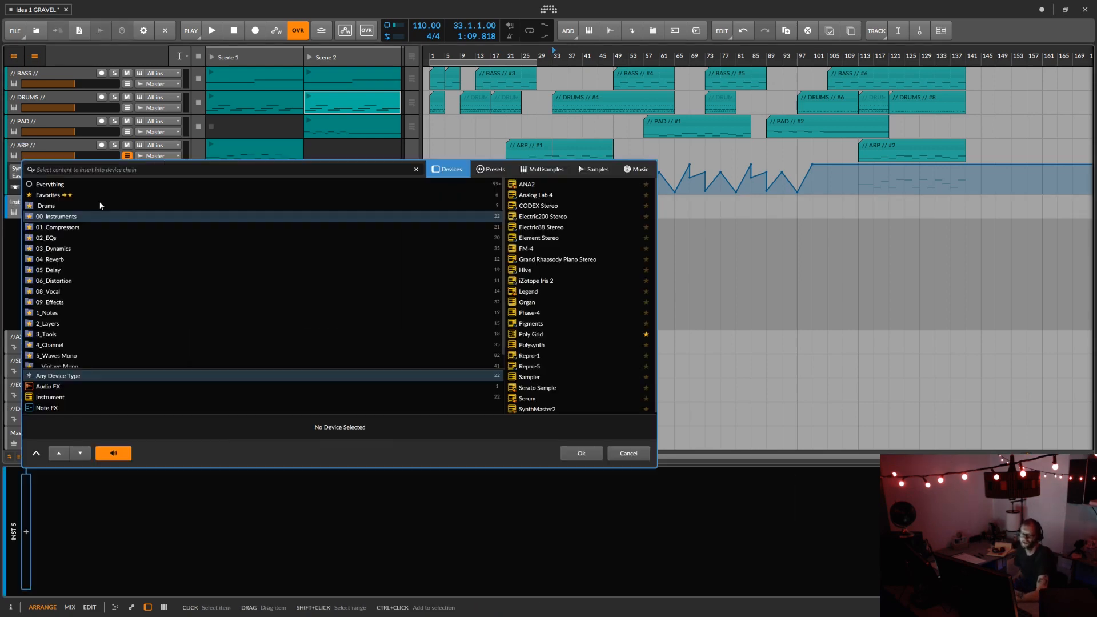
pyautogui.click(487, 169)
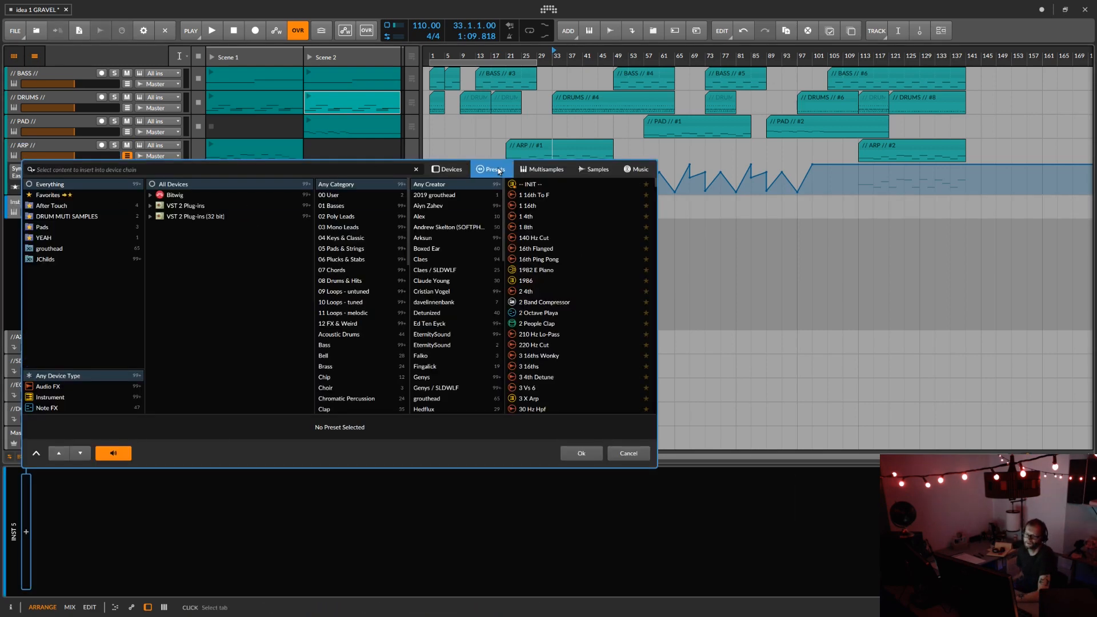
pyautogui.scroll(-6, 450, 319)
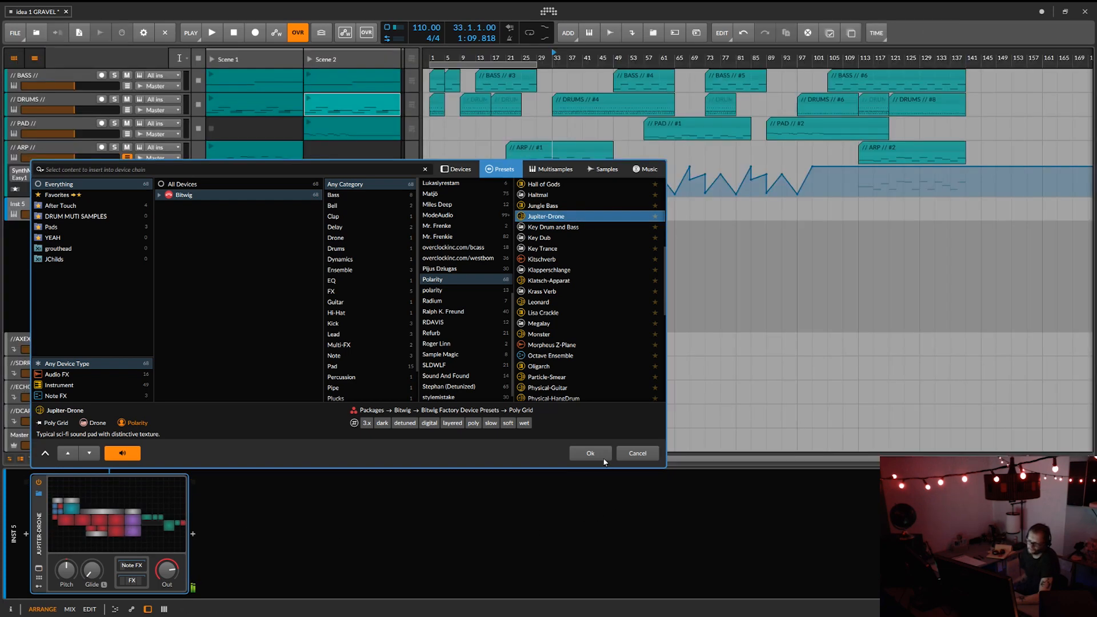
pyautogui.click(591, 455)
# Step: Examine the Jupiter-Drone patch in the Grid editor and return to the arrangement
pyautogui.click(104, 519)
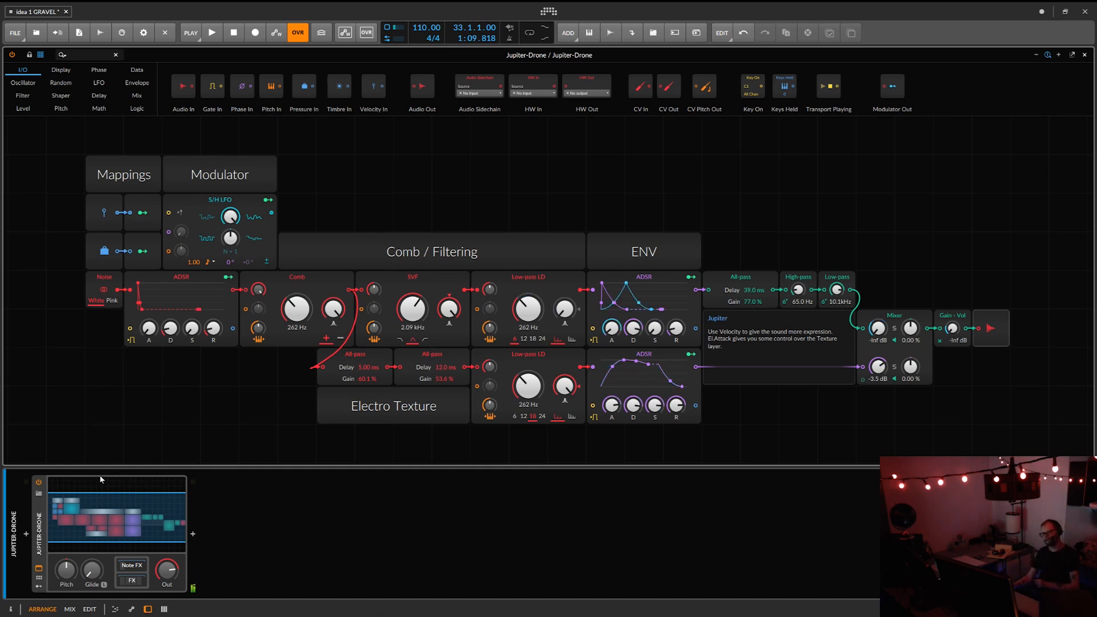
pyautogui.click(38, 568)
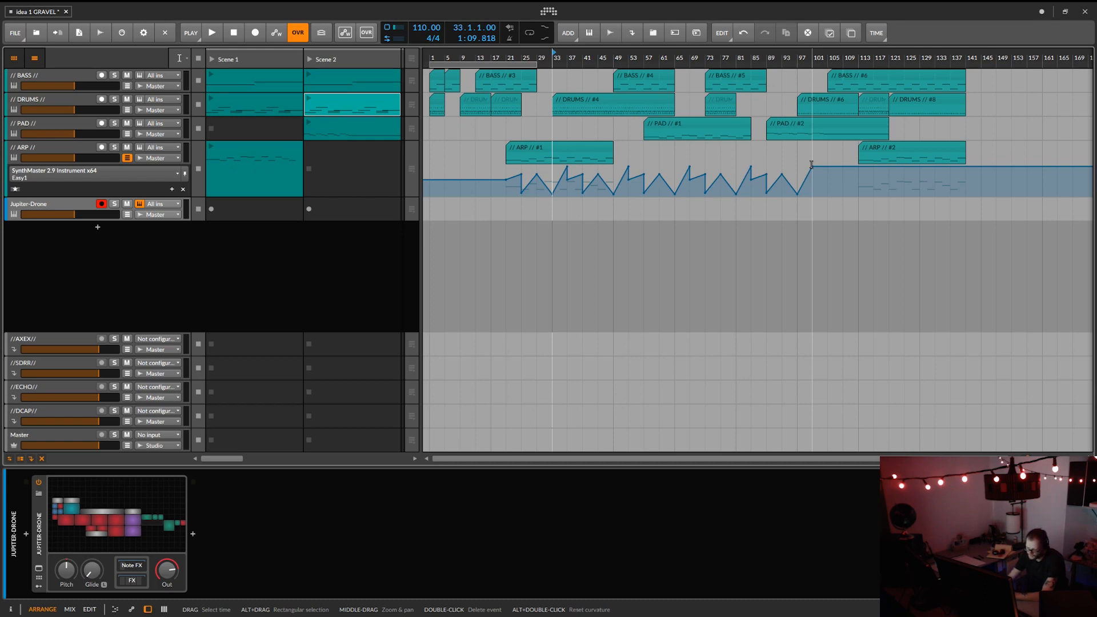
# Step: Review the configured MIDI controllers in the application settings and close the settings
pyautogui.hotkey('ctrl', ',')
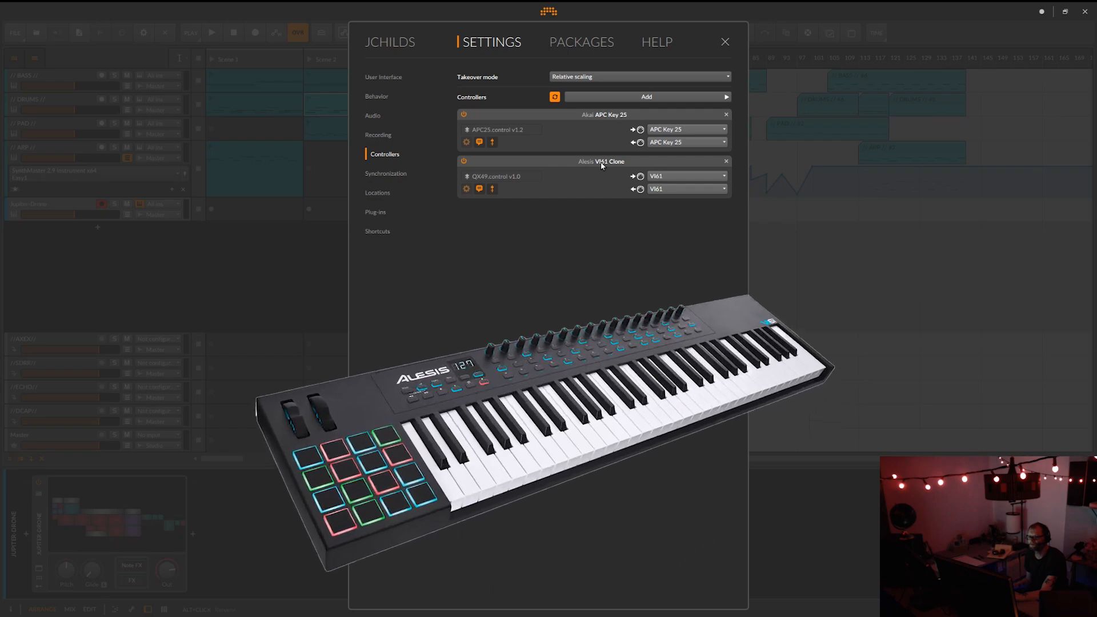
pyautogui.click(724, 42)
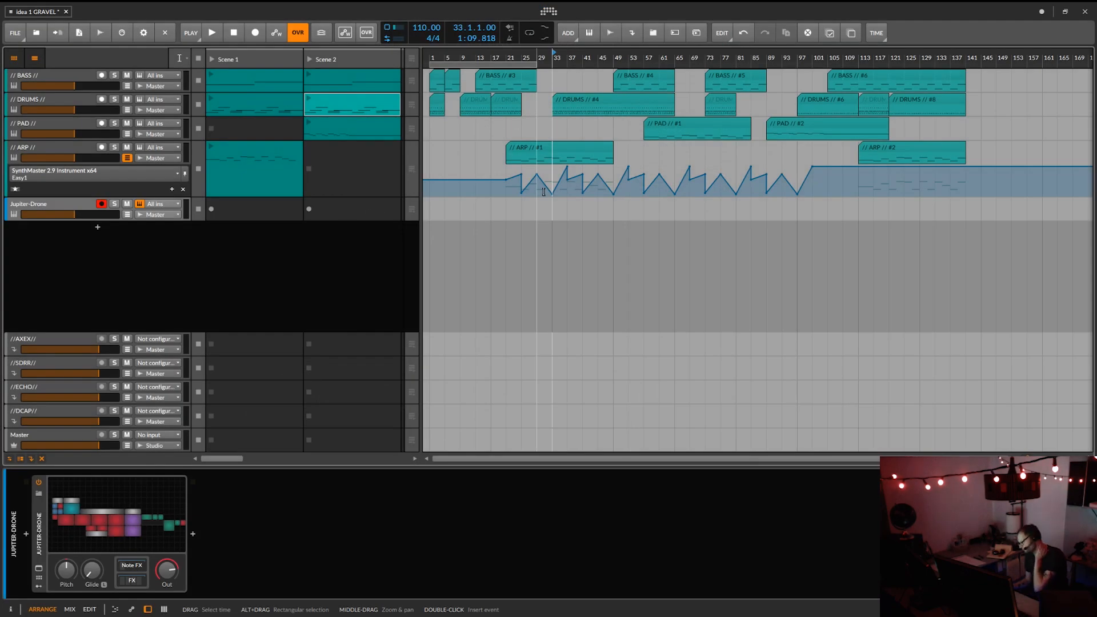